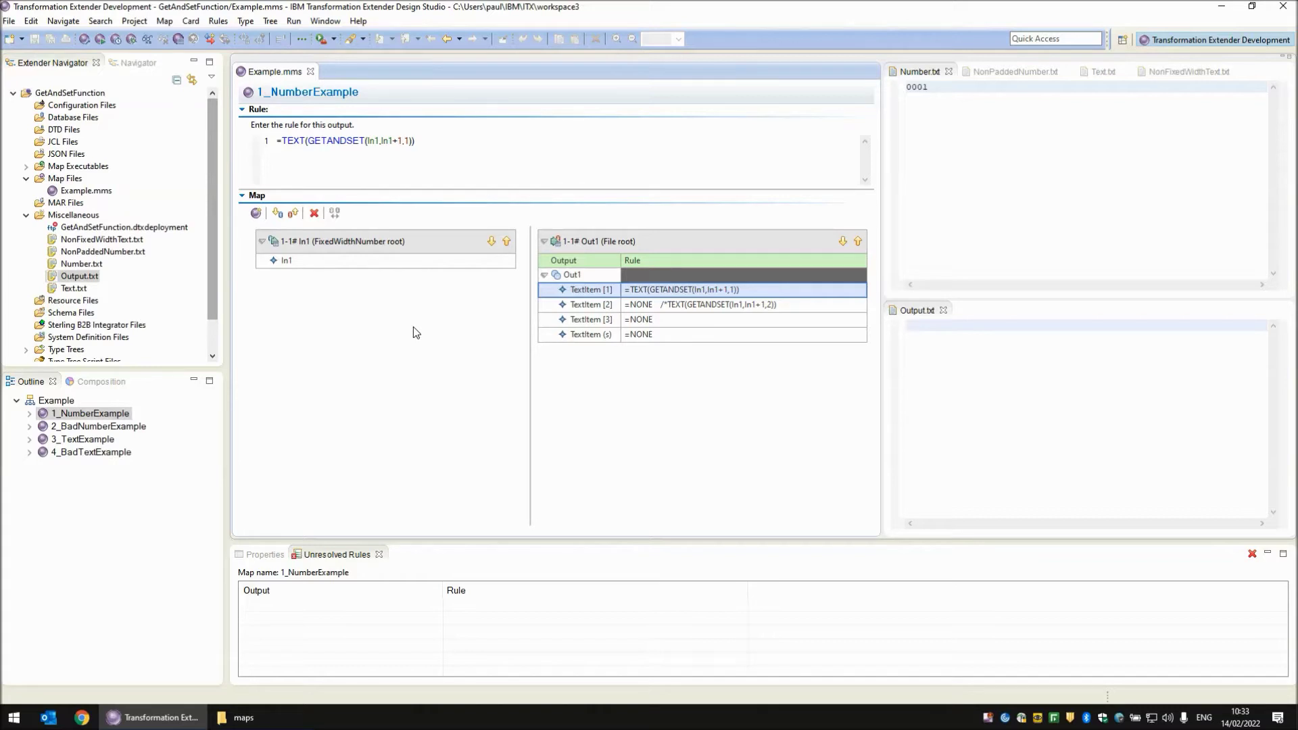
click(96, 94)
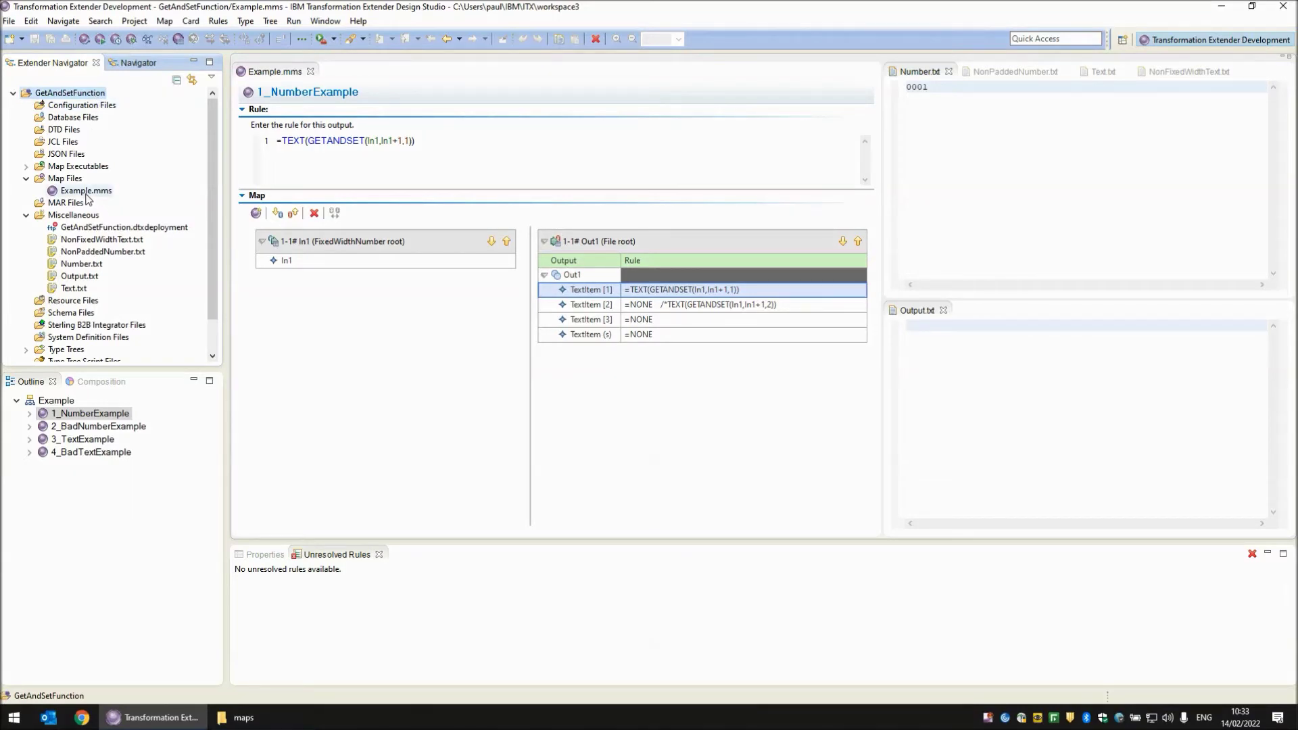
click(85, 193)
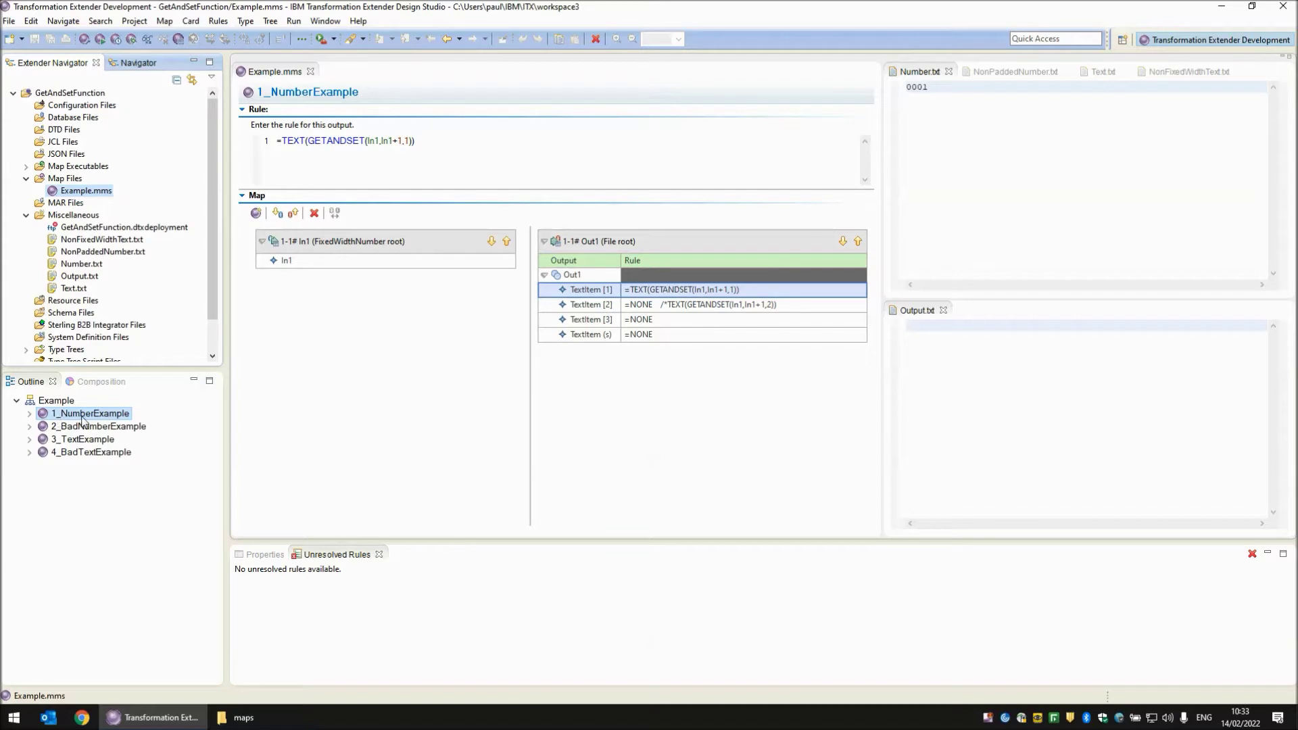
click(391, 240)
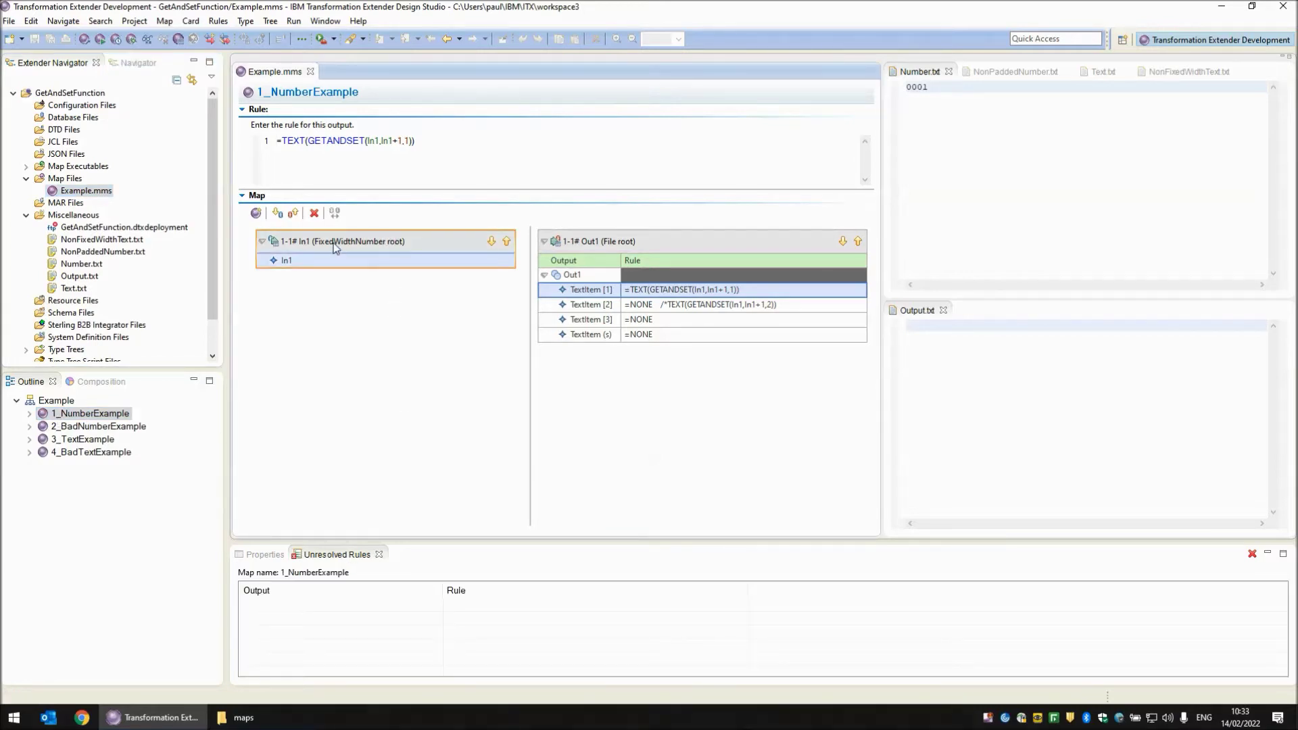
double_click(361, 245)
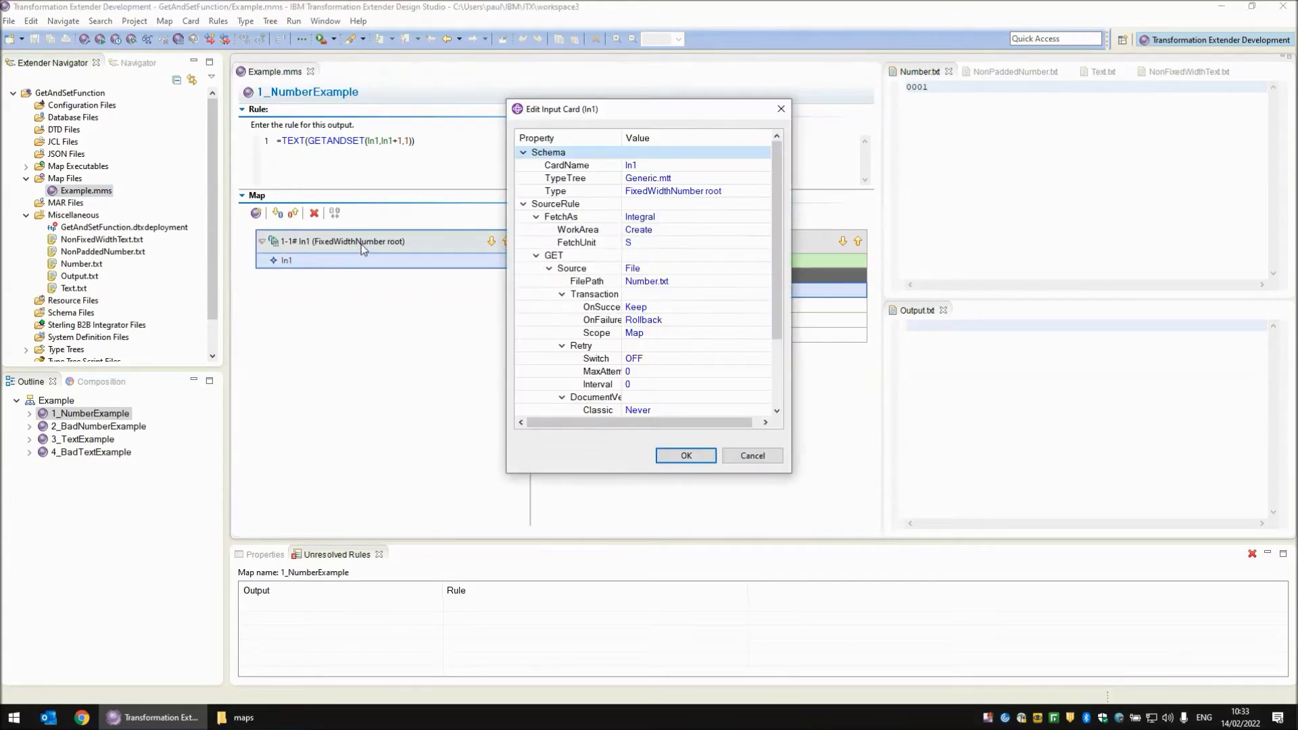
click(748, 459)
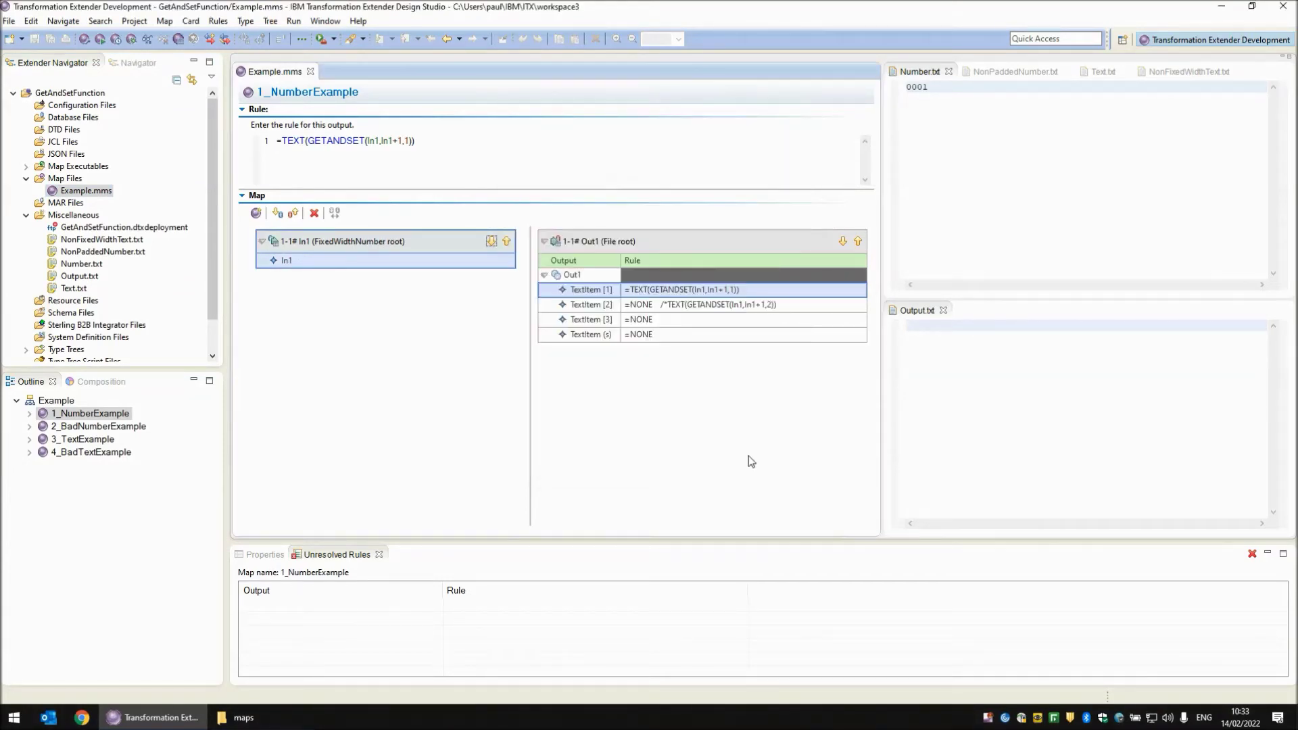
click(949, 101)
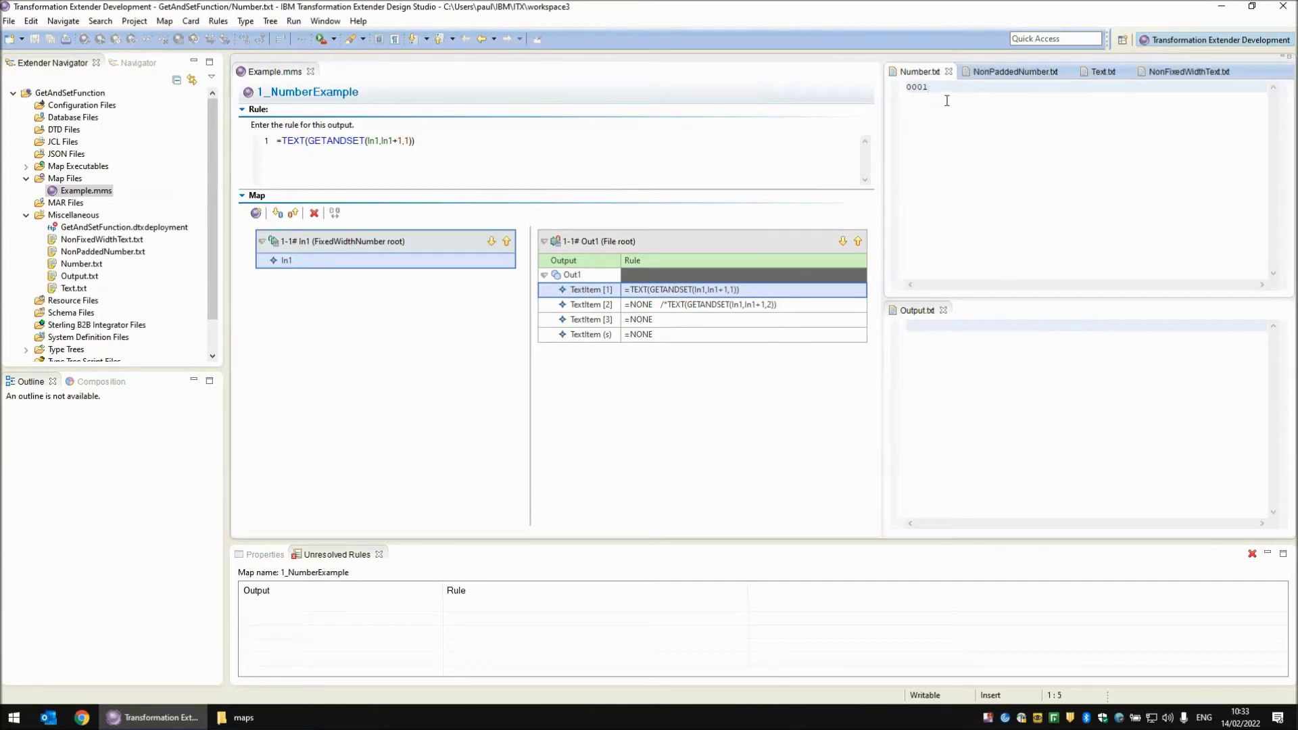
click(664, 295)
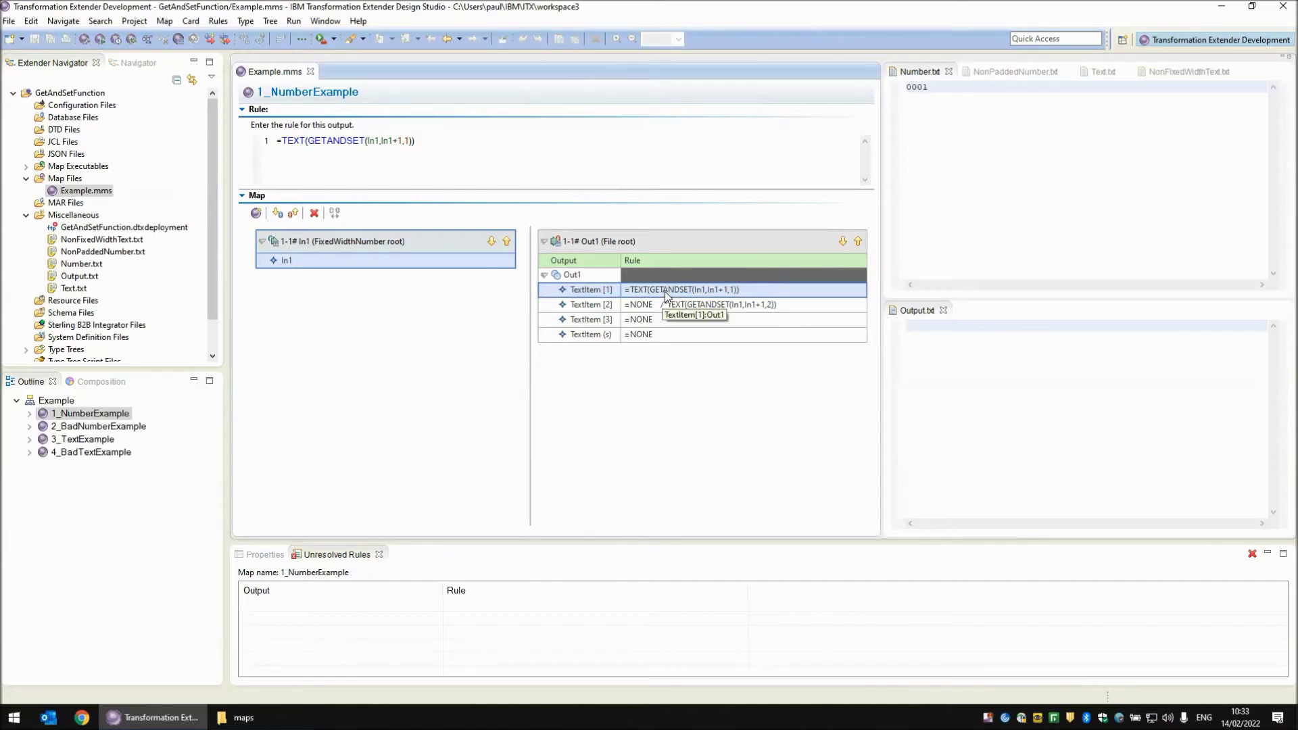
double_click(371, 141)
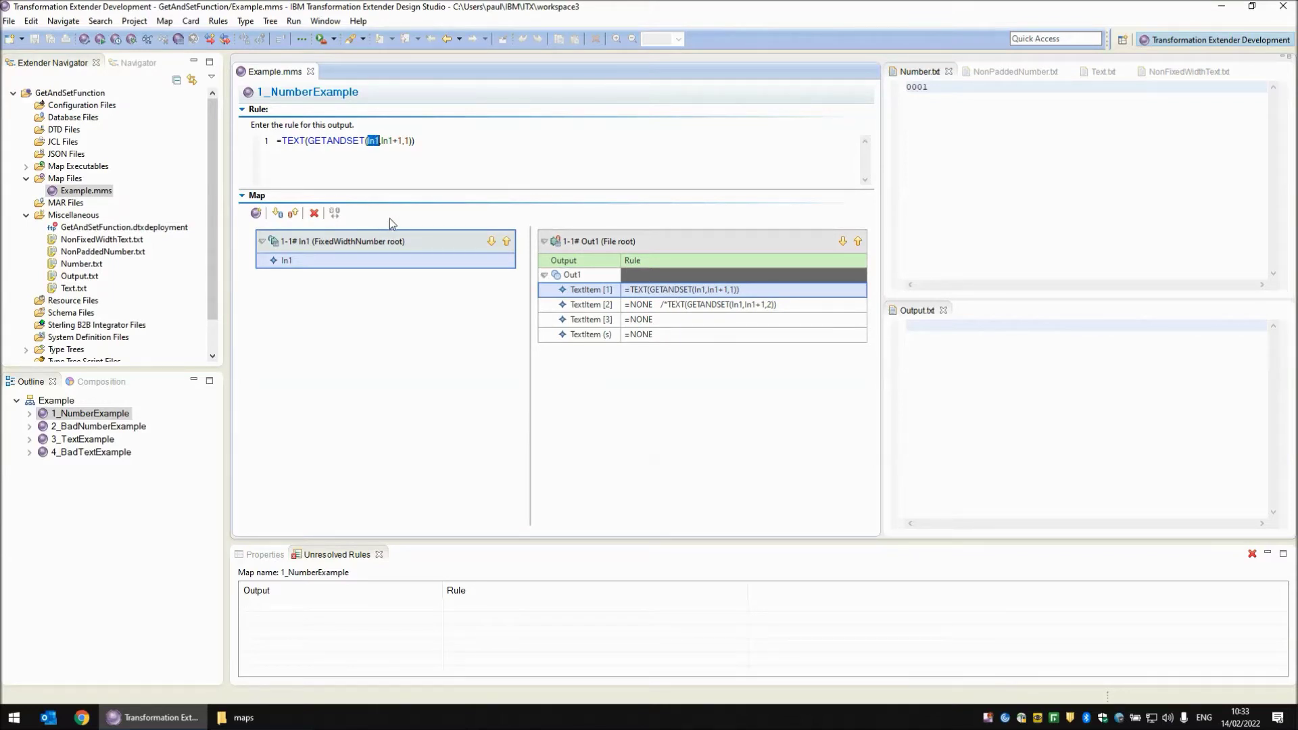
drag(381, 141, 405, 141)
click(470, 391)
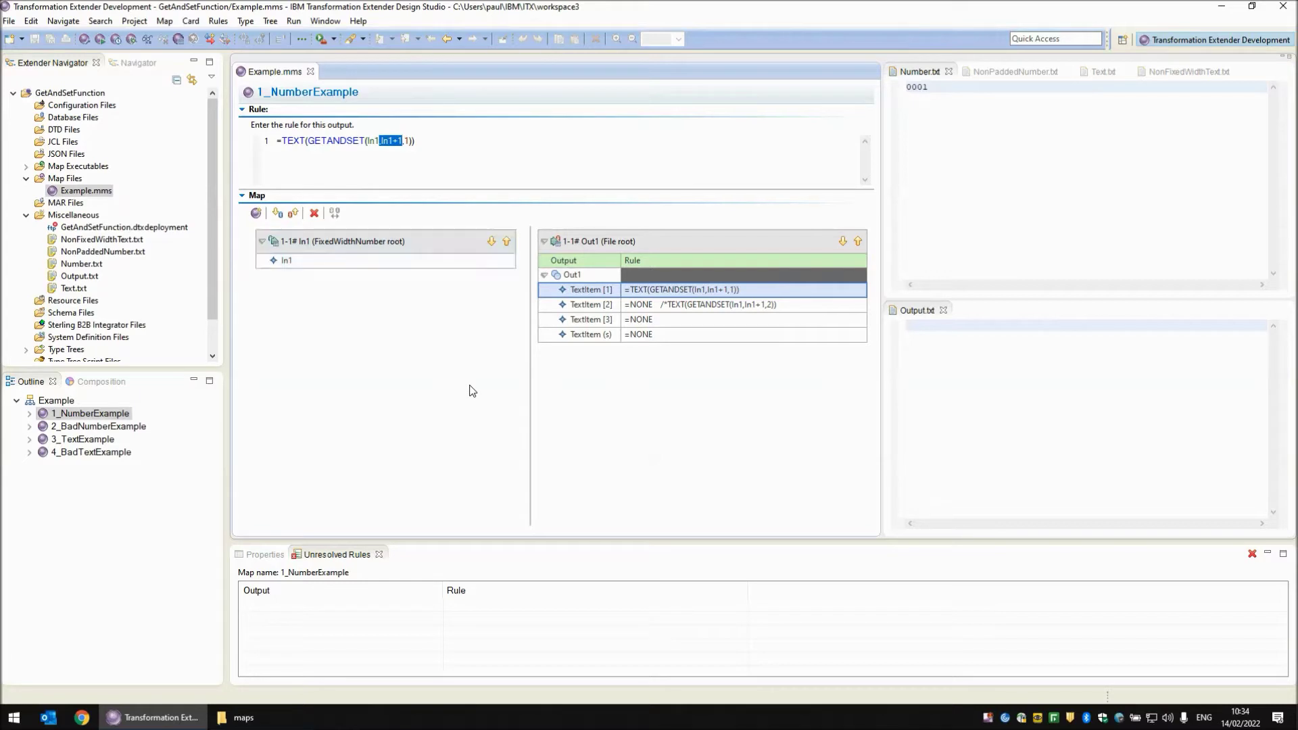
Build and run 1_NumberExample and confirm Number.txt now reads 0002
key(ctrl+r)
key(Return)
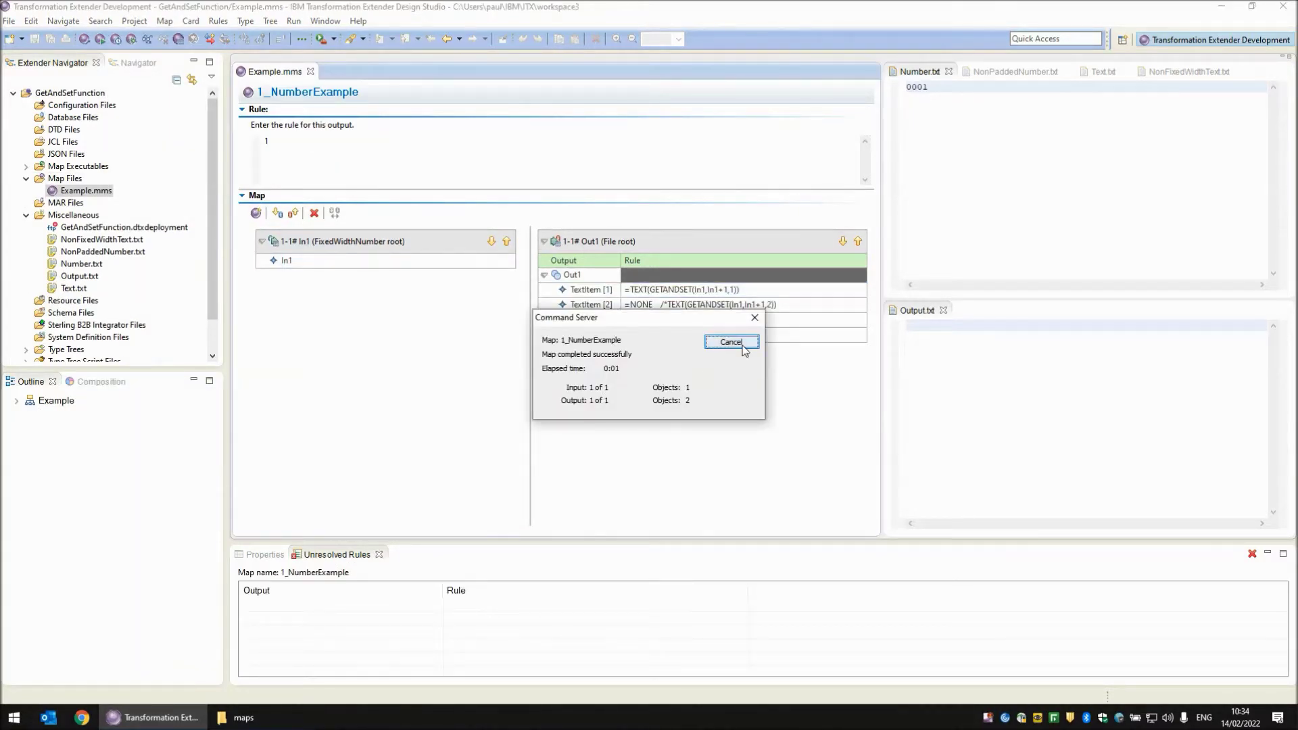
click(732, 343)
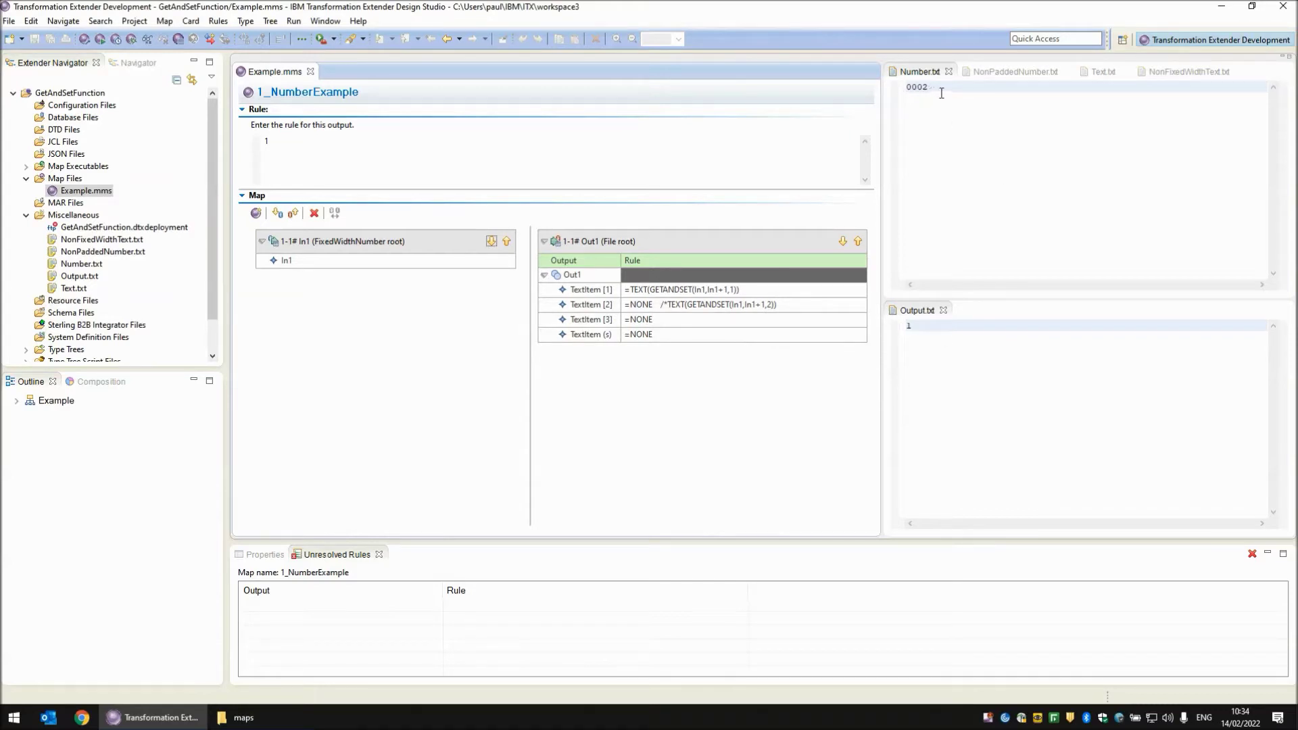
drag(929, 90, 906, 88)
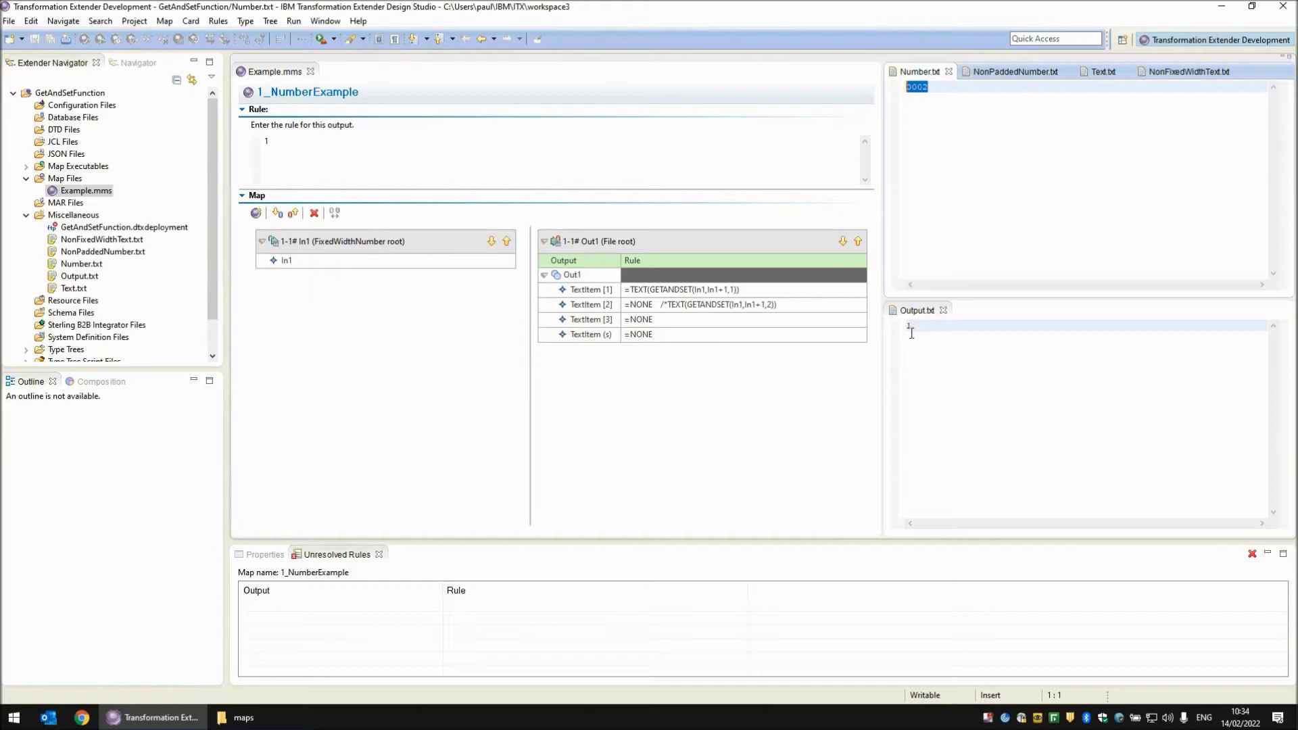
Rerun the map so Output.txt shows 2 and Number.txt 0003, then select TextItem [1]'s rule
click(458, 378)
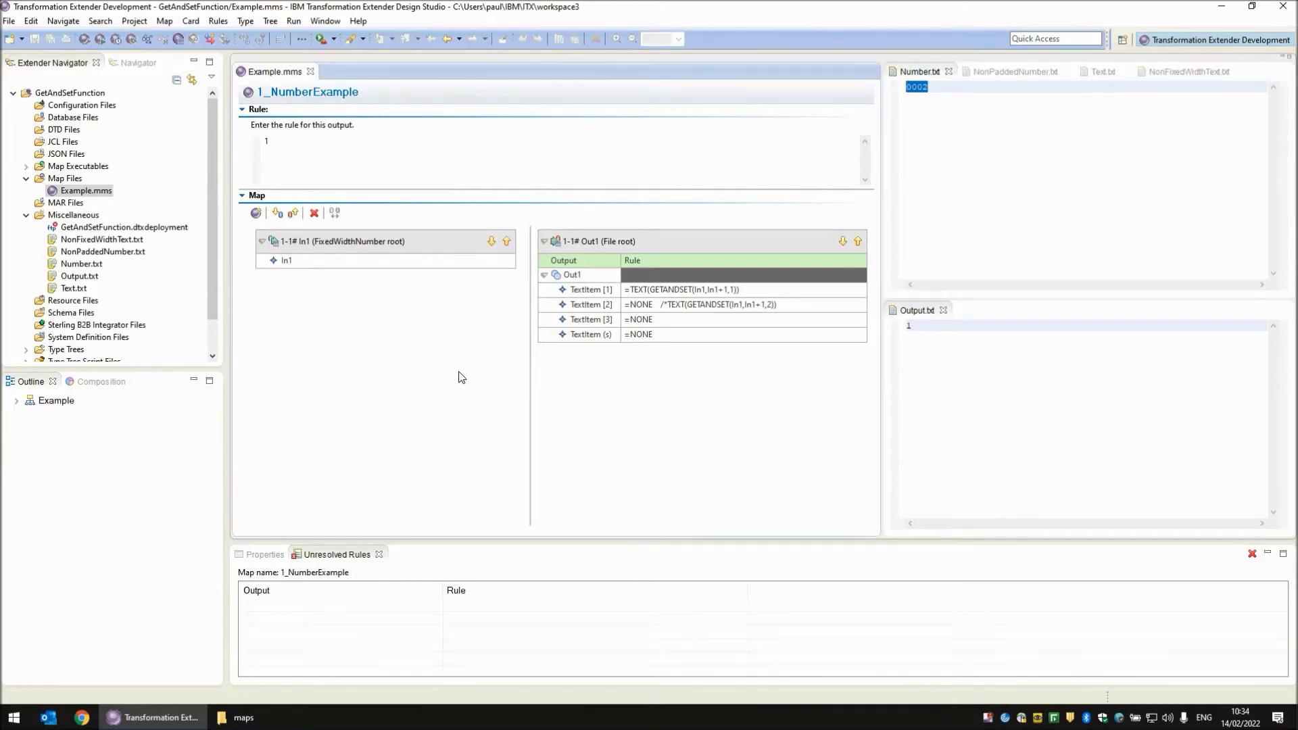
key(ctrl+r)
double_click(908, 325)
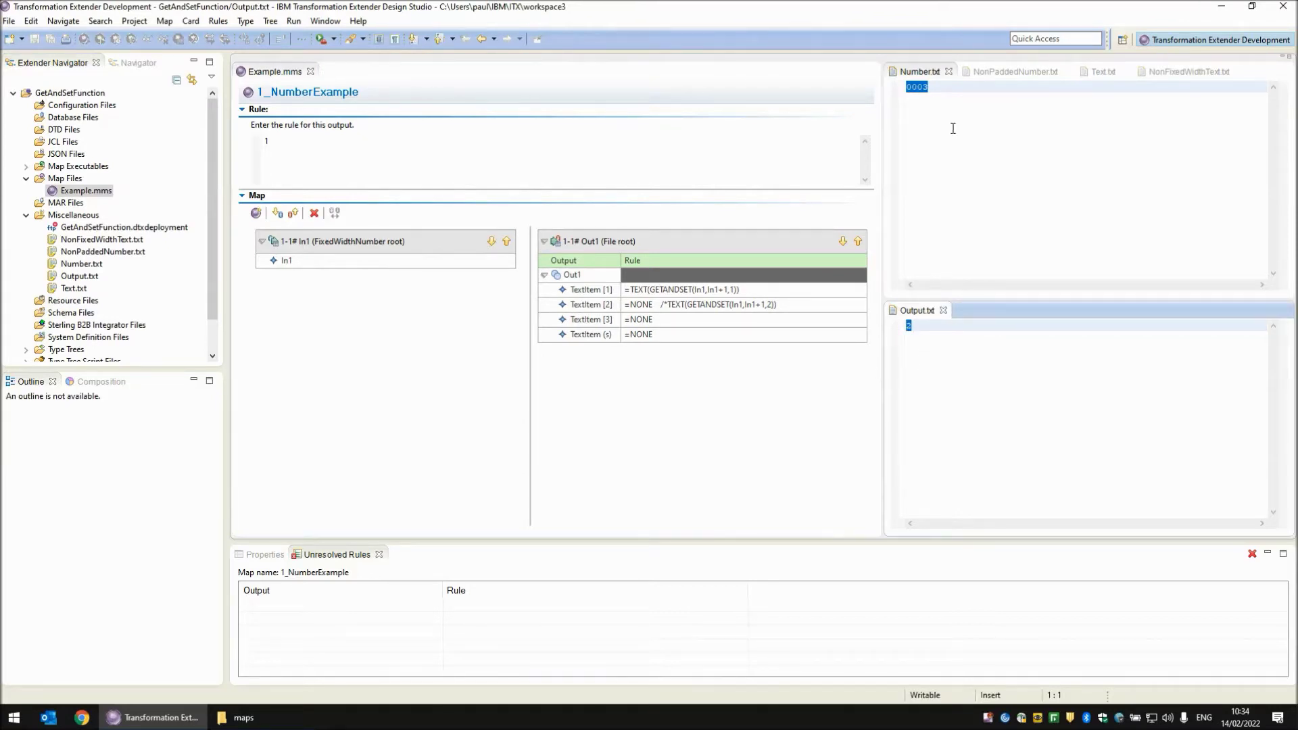
click(934, 90)
drag(938, 90, 903, 88)
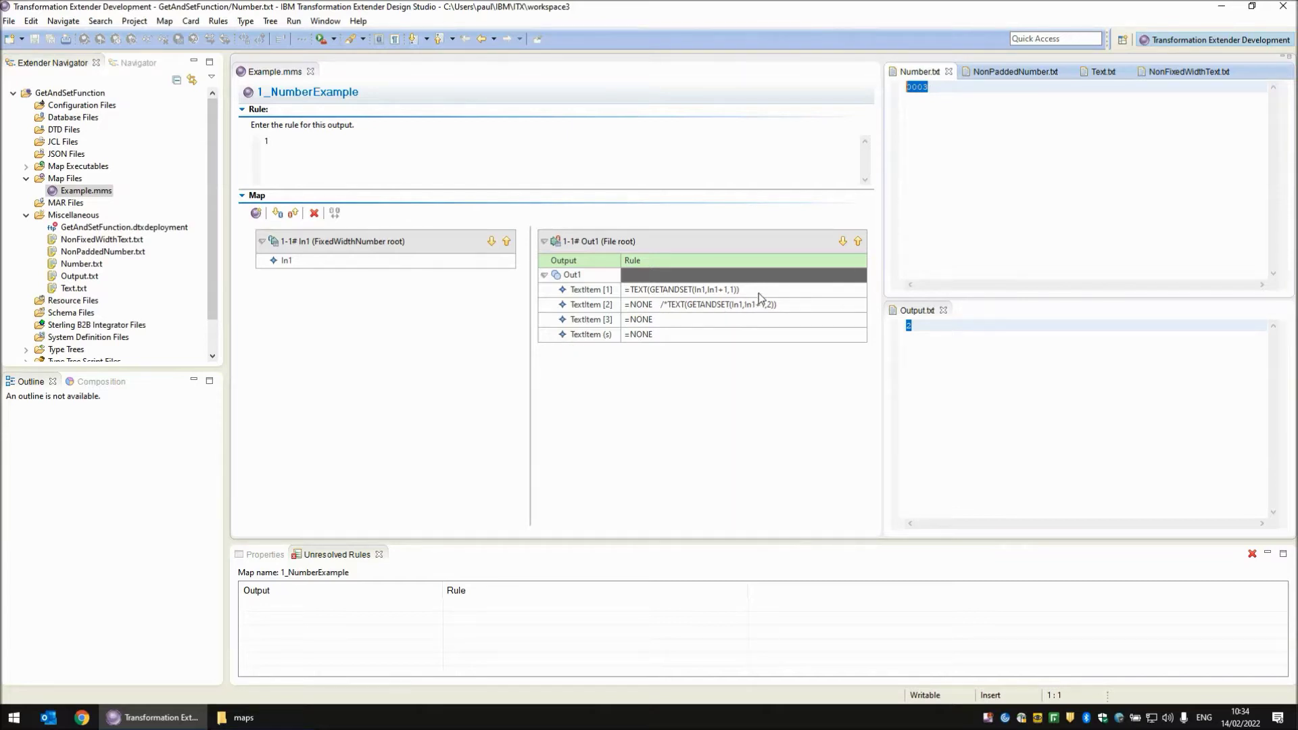
click(689, 290)
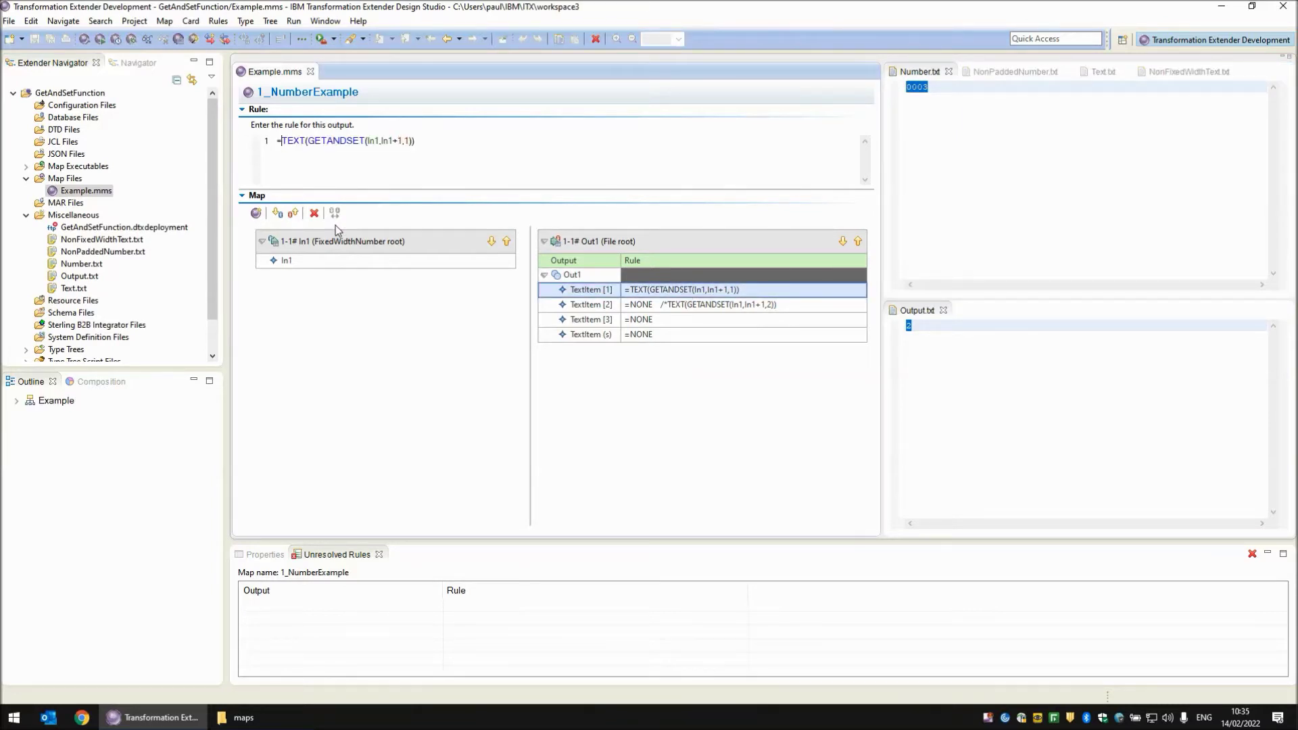
text(NONE  )
text(/*)
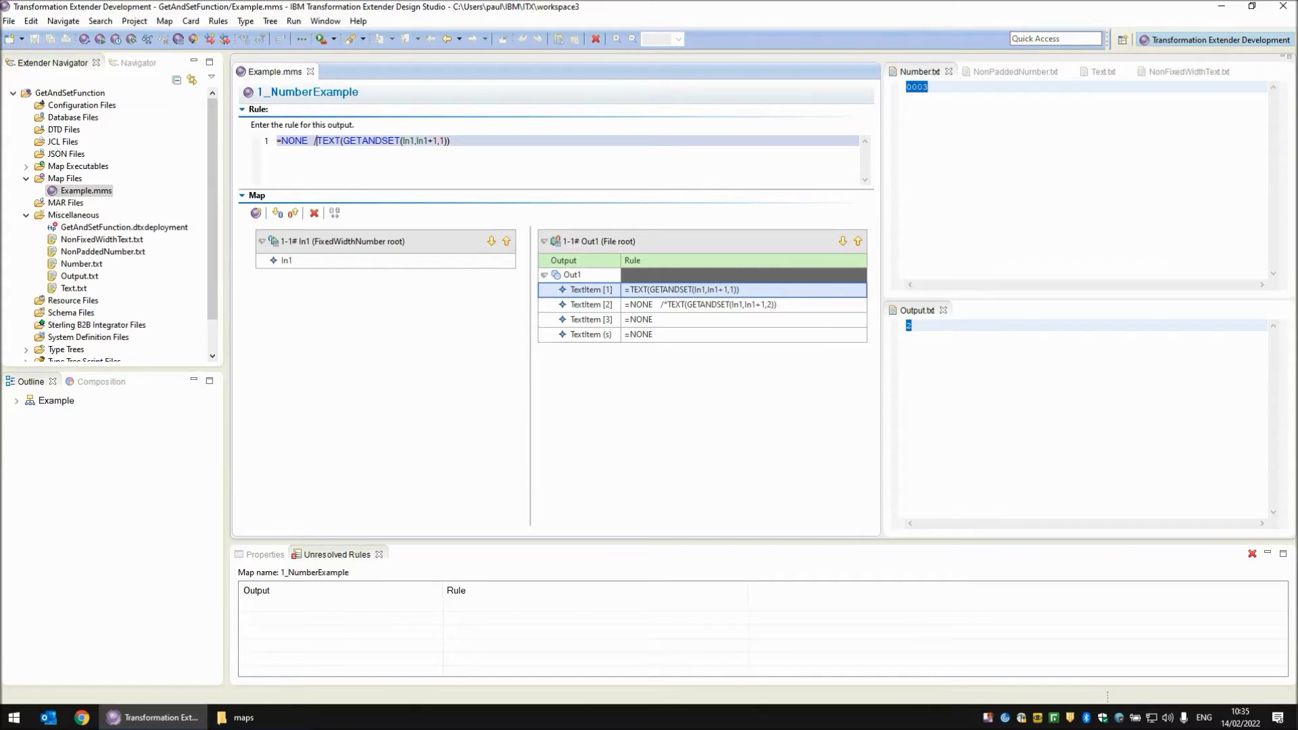
Commit TextItem [1]'s NONE /* comment and remove that prefix from TextItem [2]'s rule
key(Return)
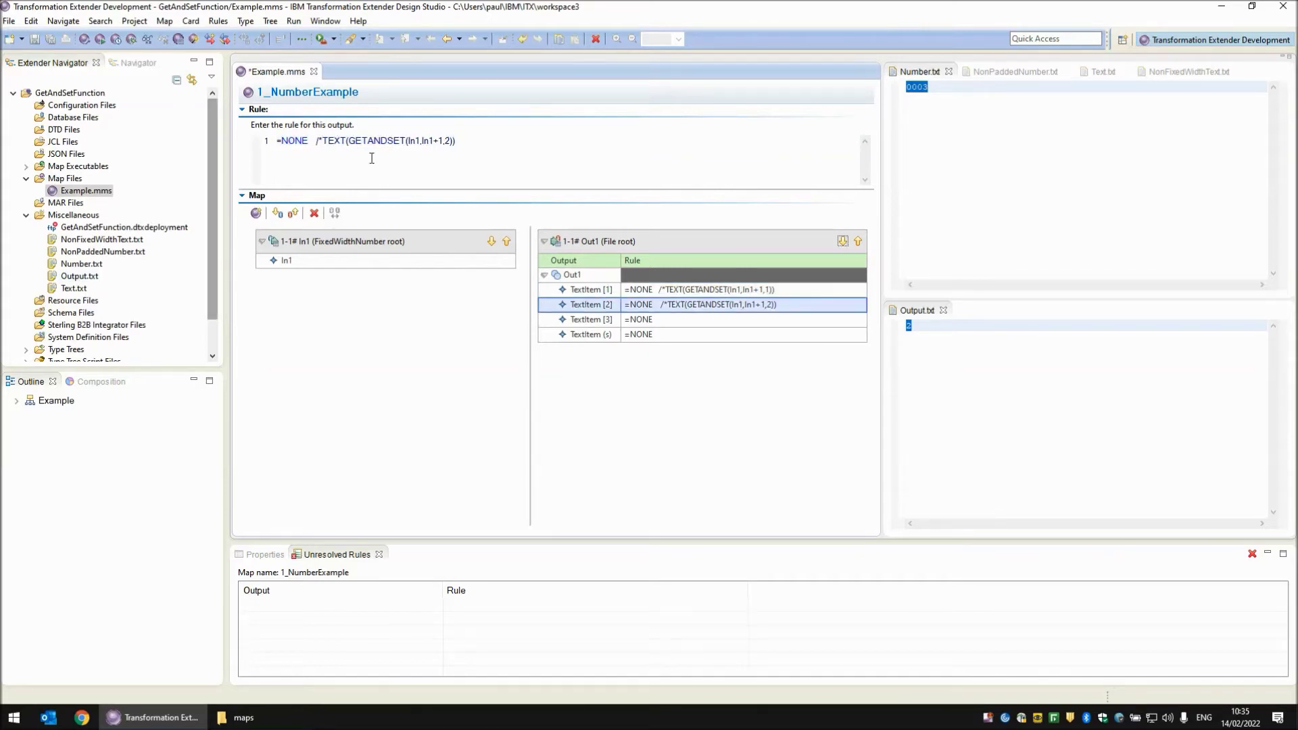
click(317, 142)
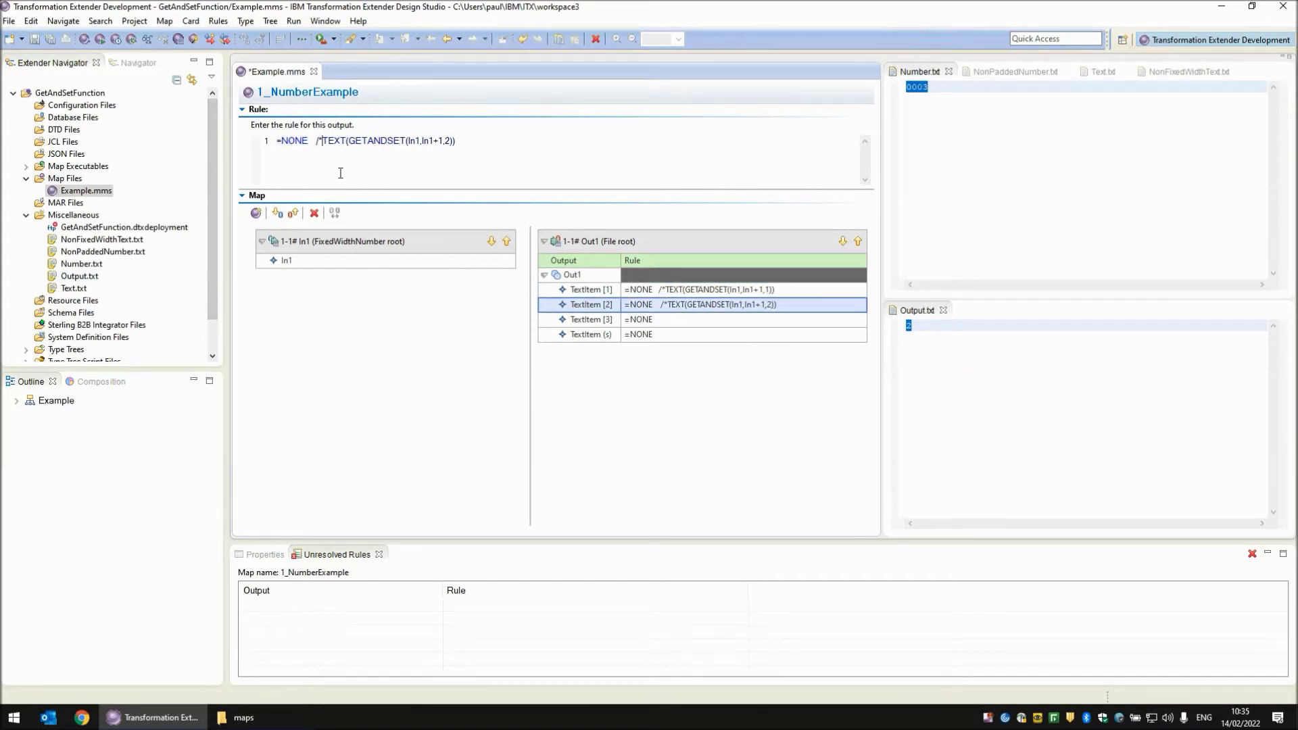
key(shift+Left)
key(shift+Left)
key(shift+Left)
key(shift+Left)
key(shift+Left)
key(shift+Left)
key(shift+Left)
key(Delete)
key(Return)
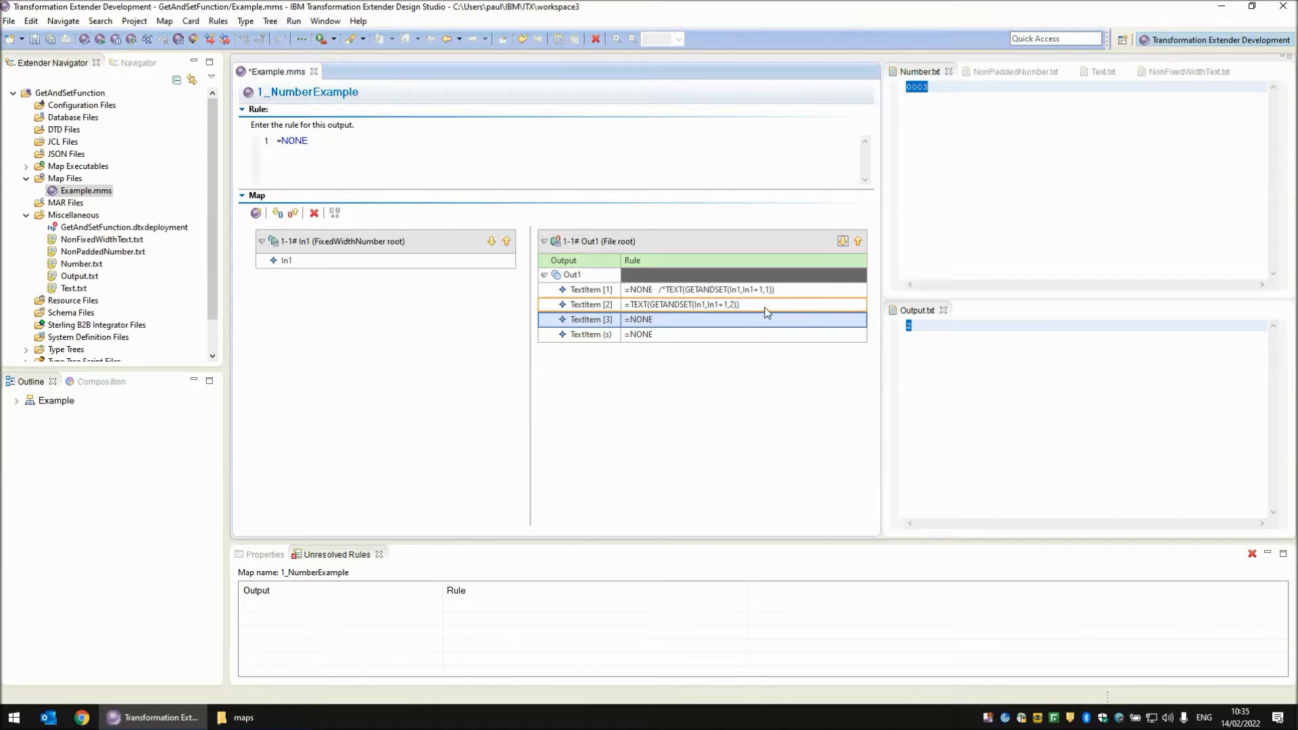
click(417, 318)
Run the updated map and check the new Number.txt and Output.txt values
key(ctrl+r)
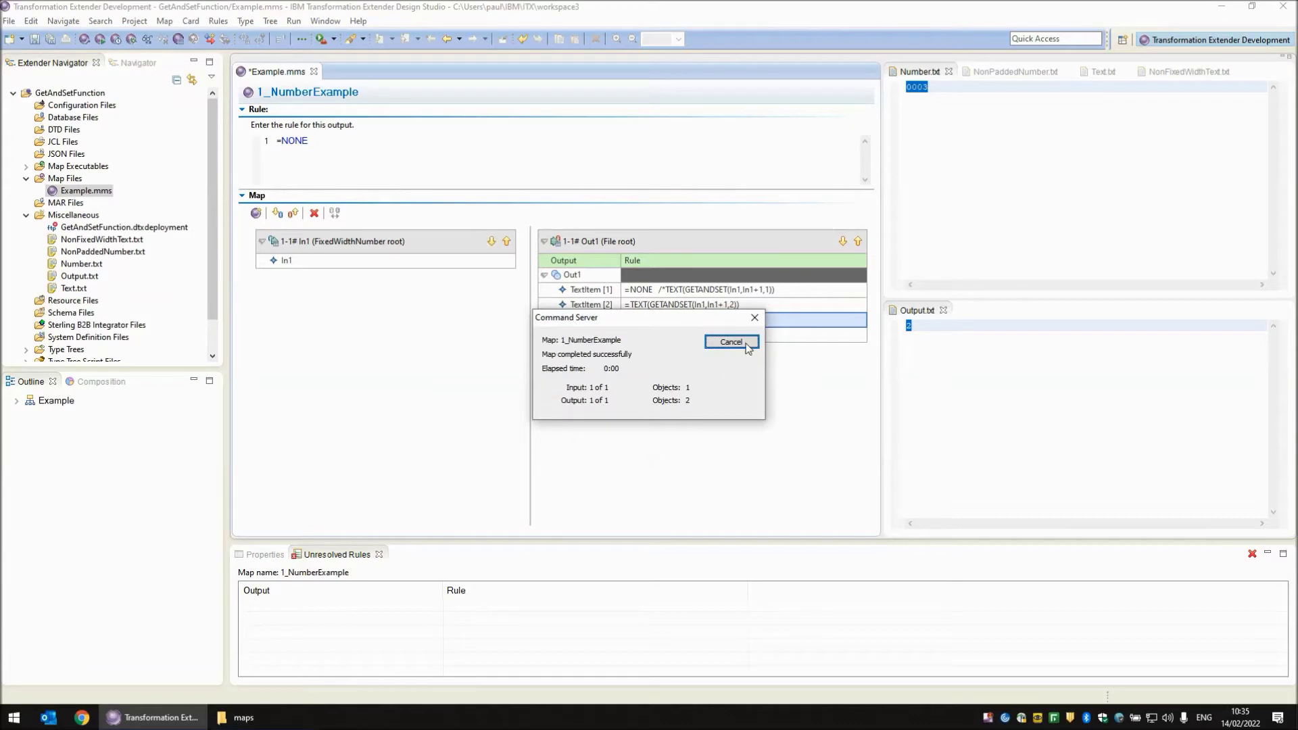
click(731, 342)
click(982, 97)
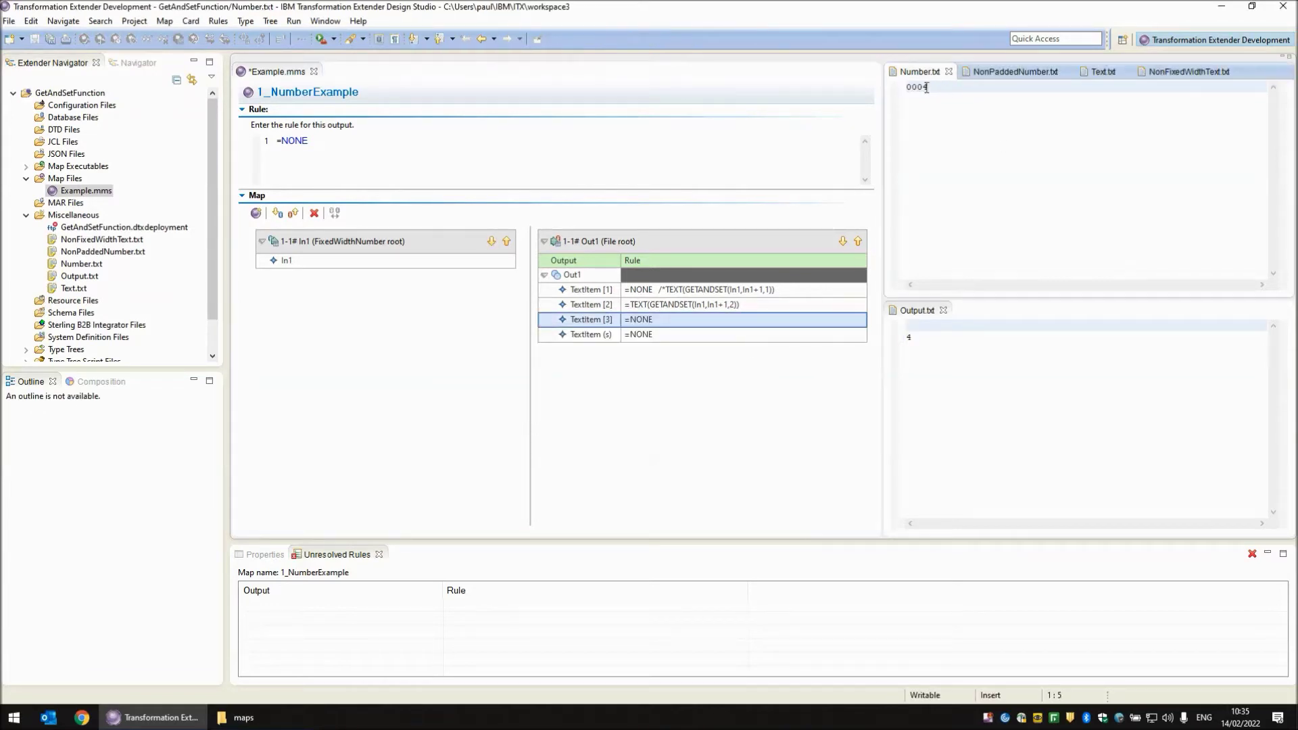
click(931, 345)
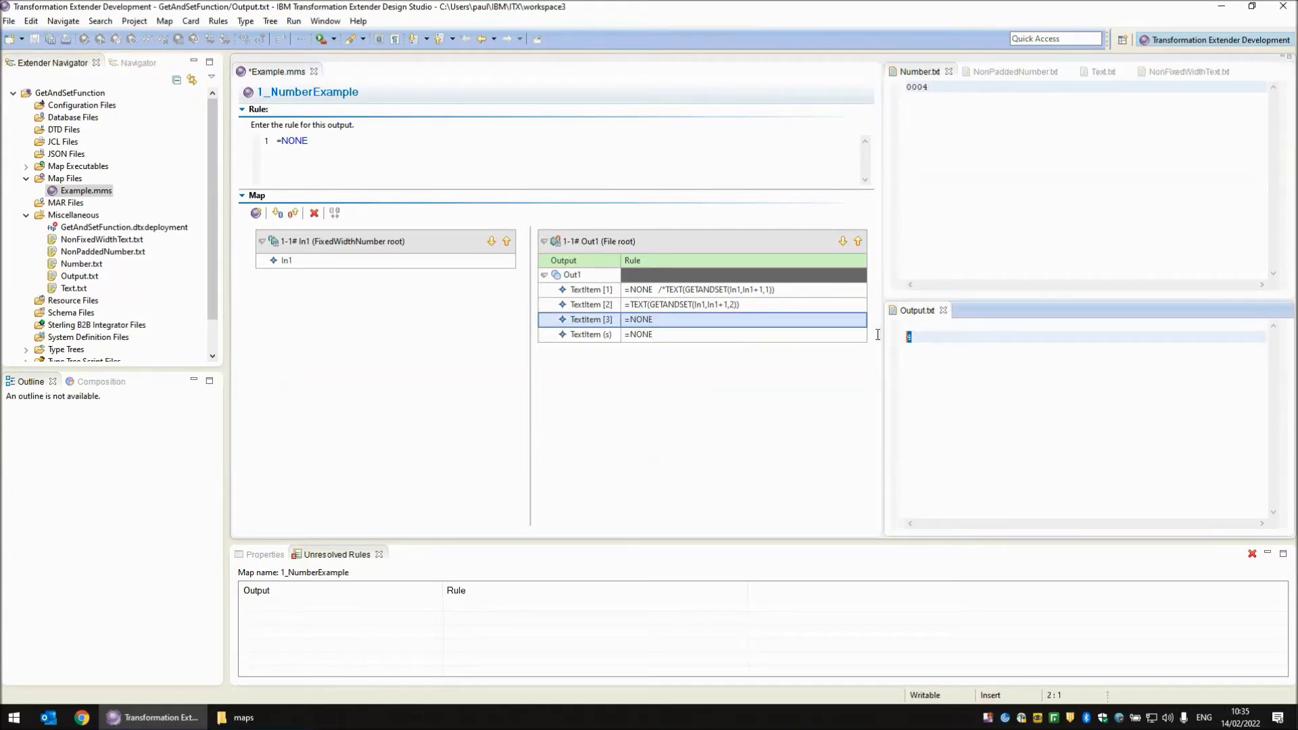
click(386, 370)
Run the map twice more so Number.txt reaches 0006, then select 2_BadNumberExample
key(ctrl+r)
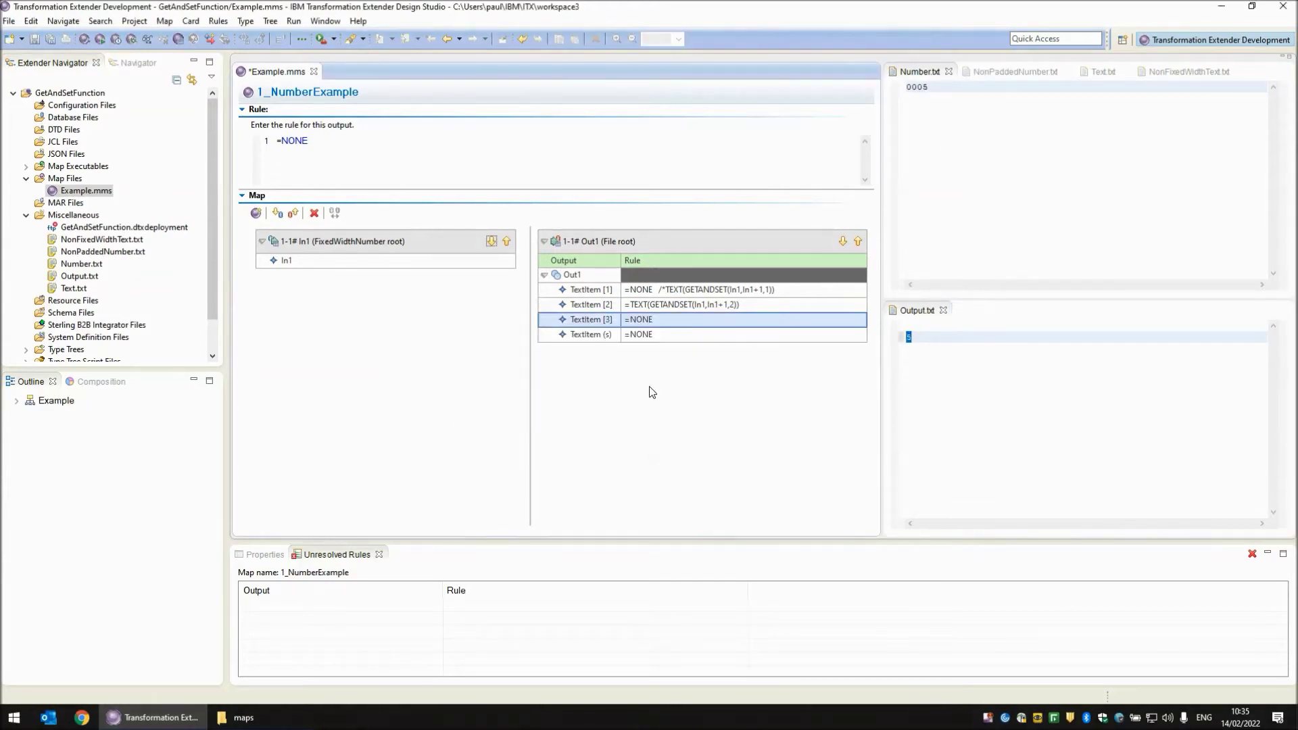
key(ctrl+r)
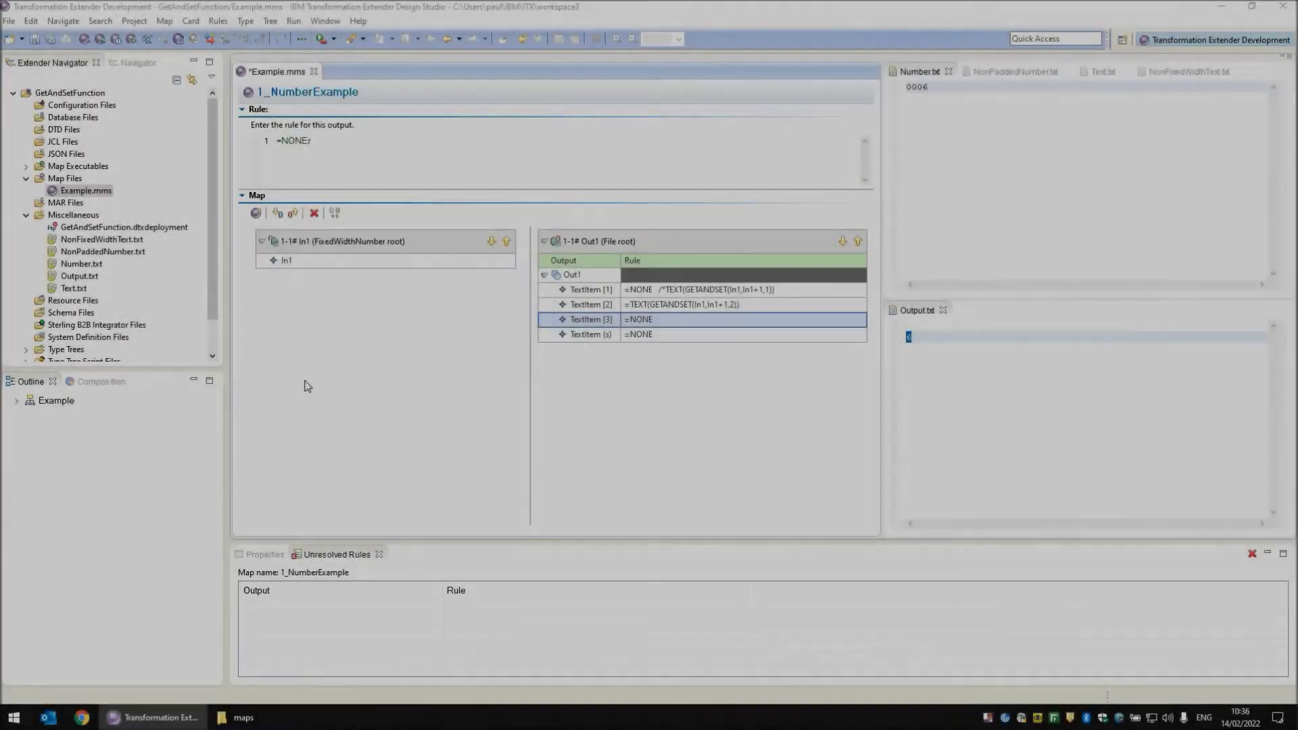
click(16, 400)
Open 2_BadNumberExample, review In1's settings, and view NonPaddedNumber.txt (7) and TextItem [3]'s GETANDSET rule
click(90, 427)
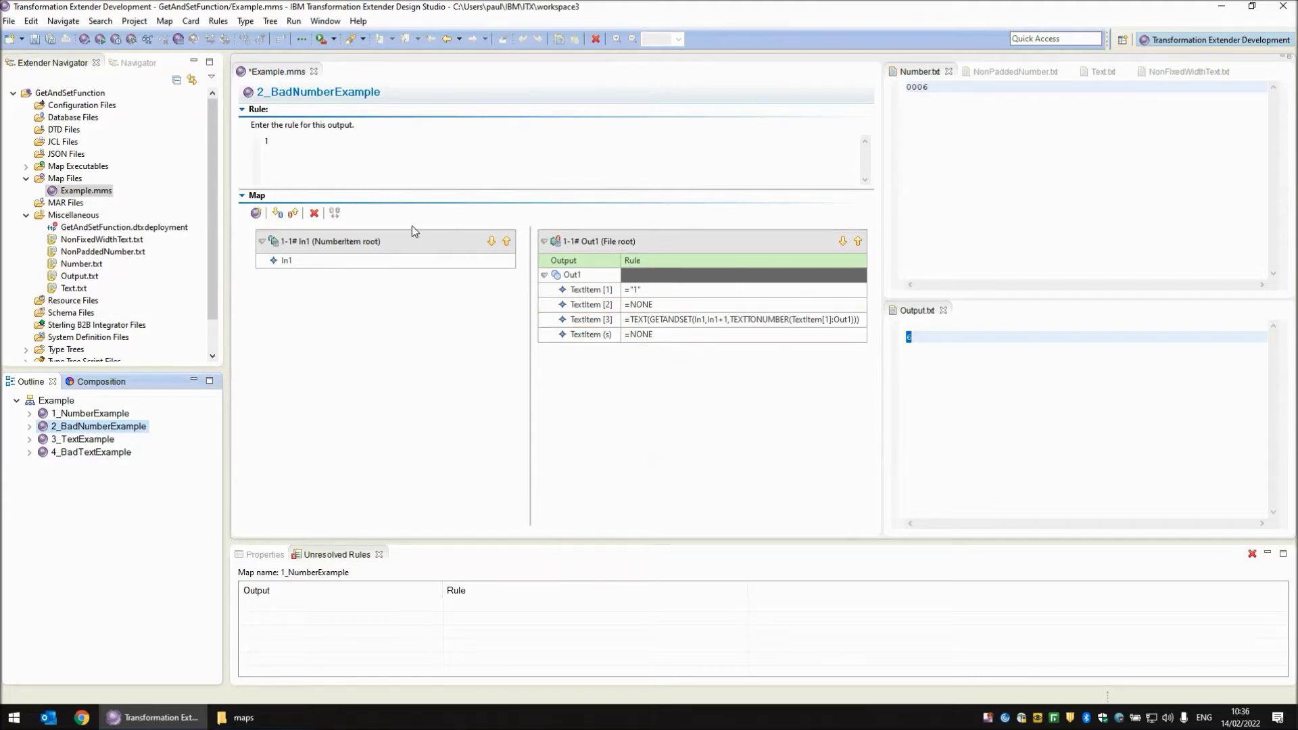
double_click(367, 242)
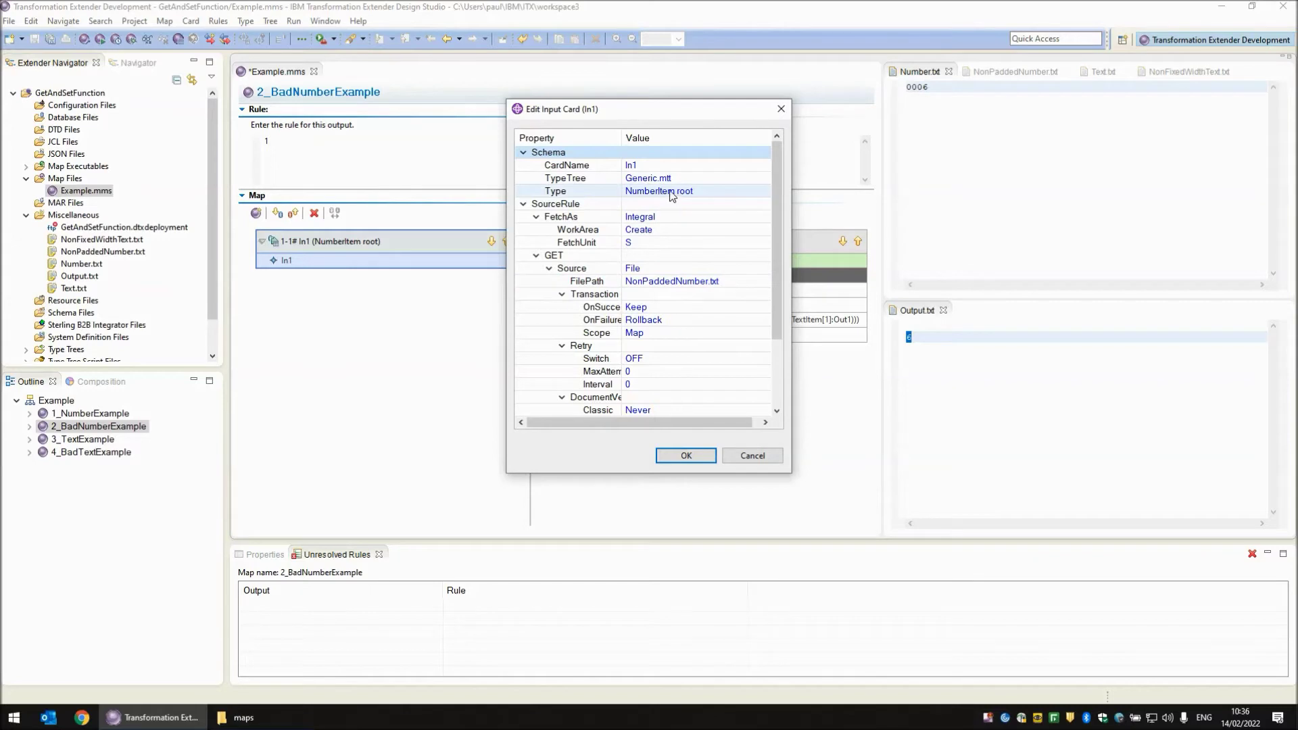
click(752, 456)
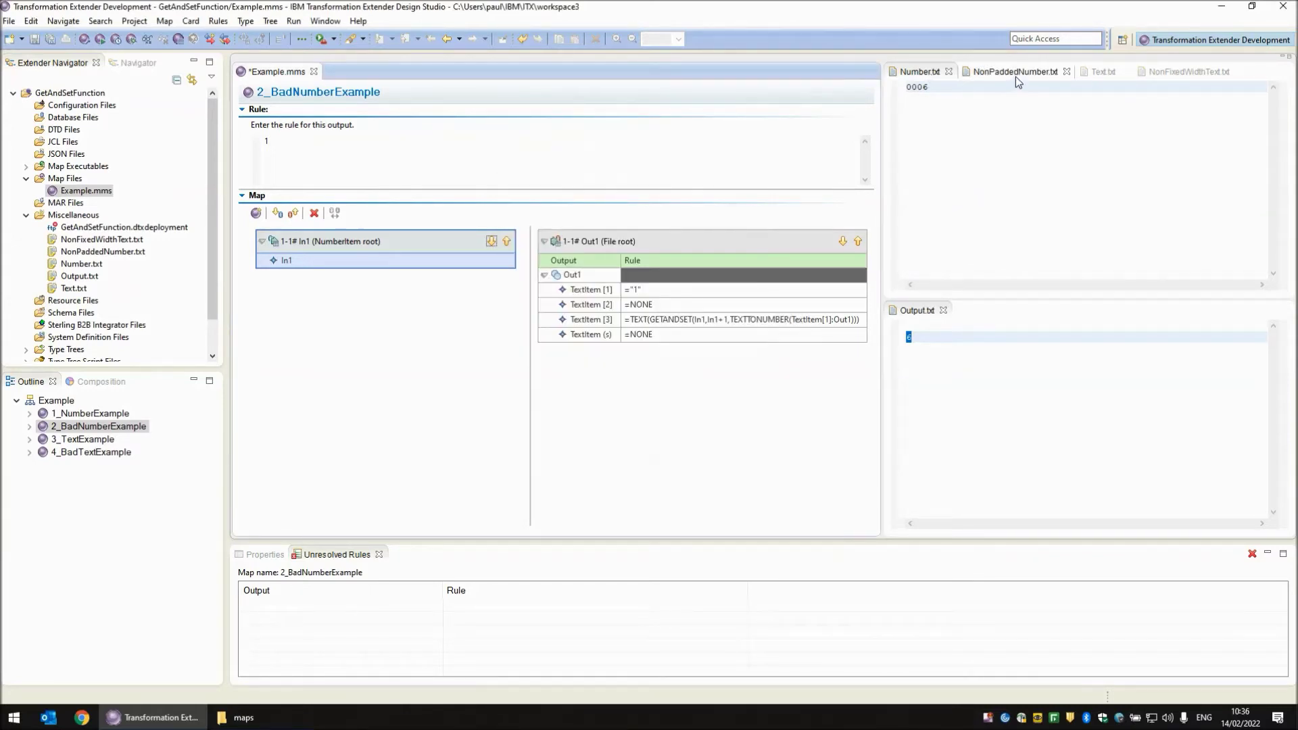
click(1015, 72)
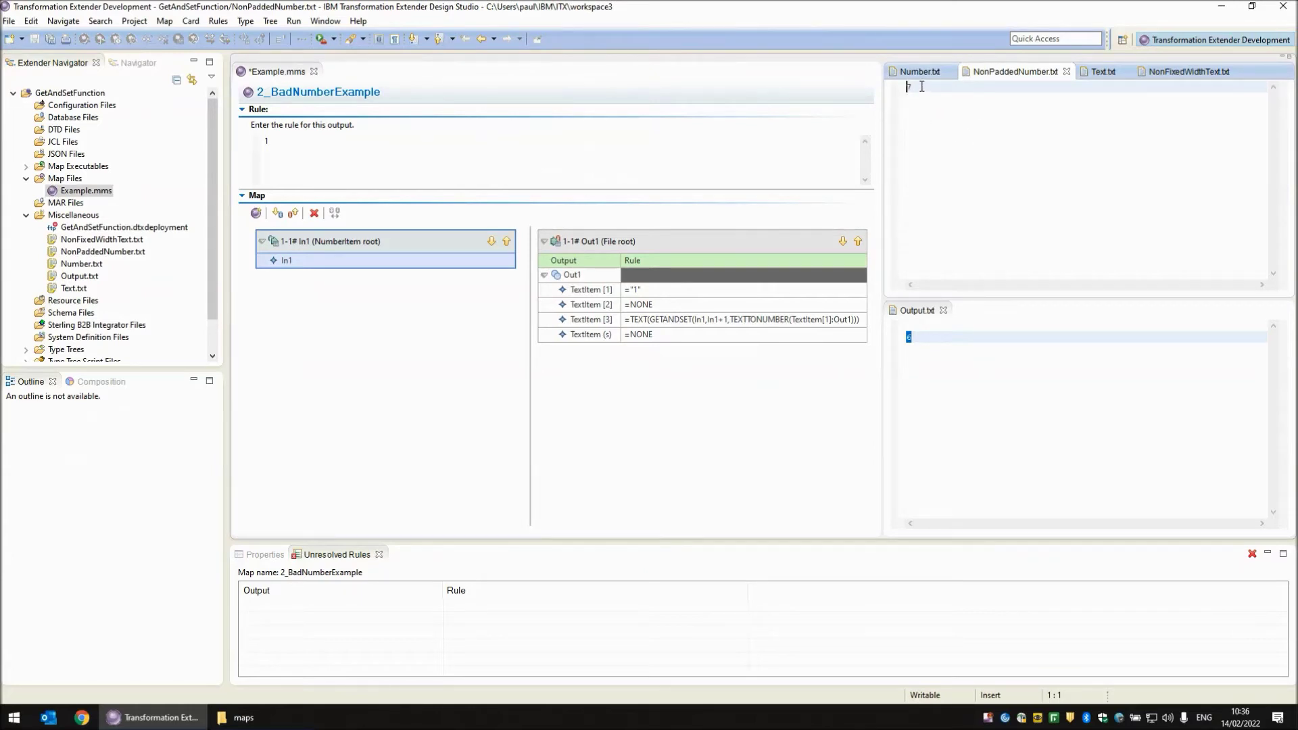
click(649, 290)
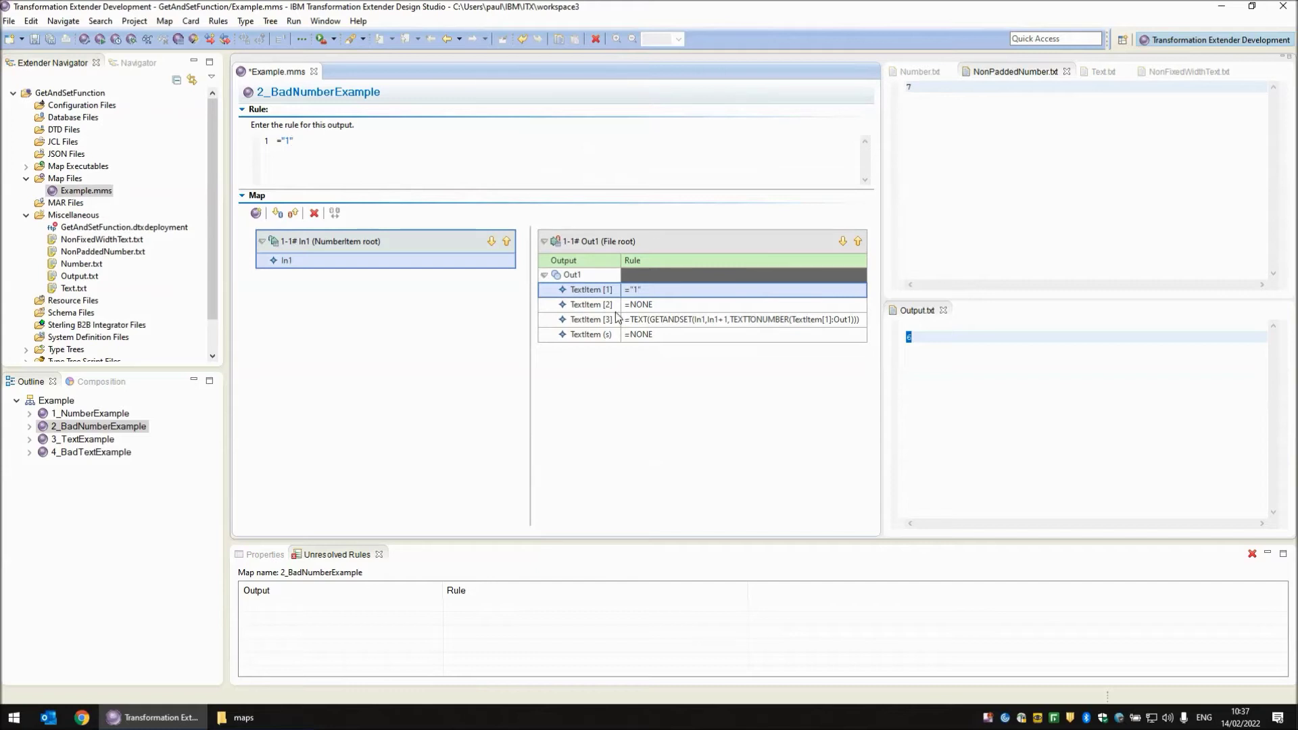
click(657, 324)
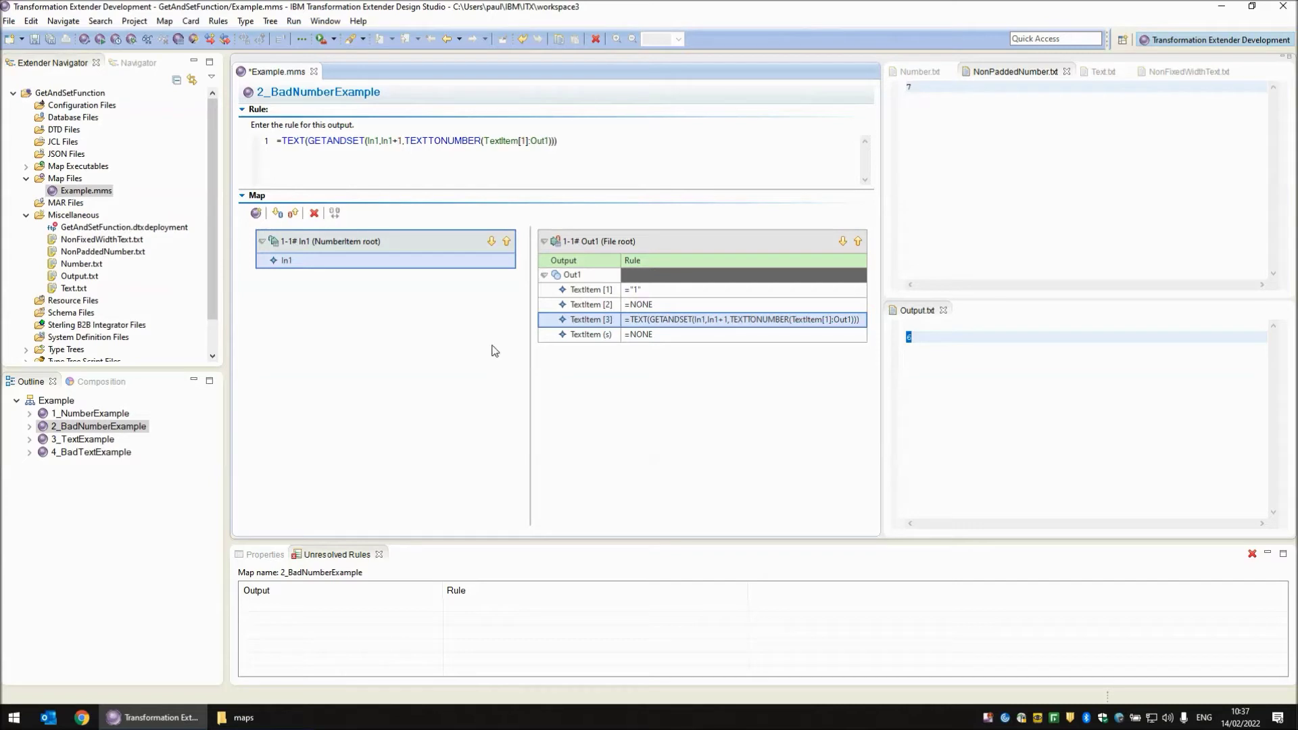
Run 2_BadNumberExample twice, checking Output.txt shows 7 and then 8
click(493, 348)
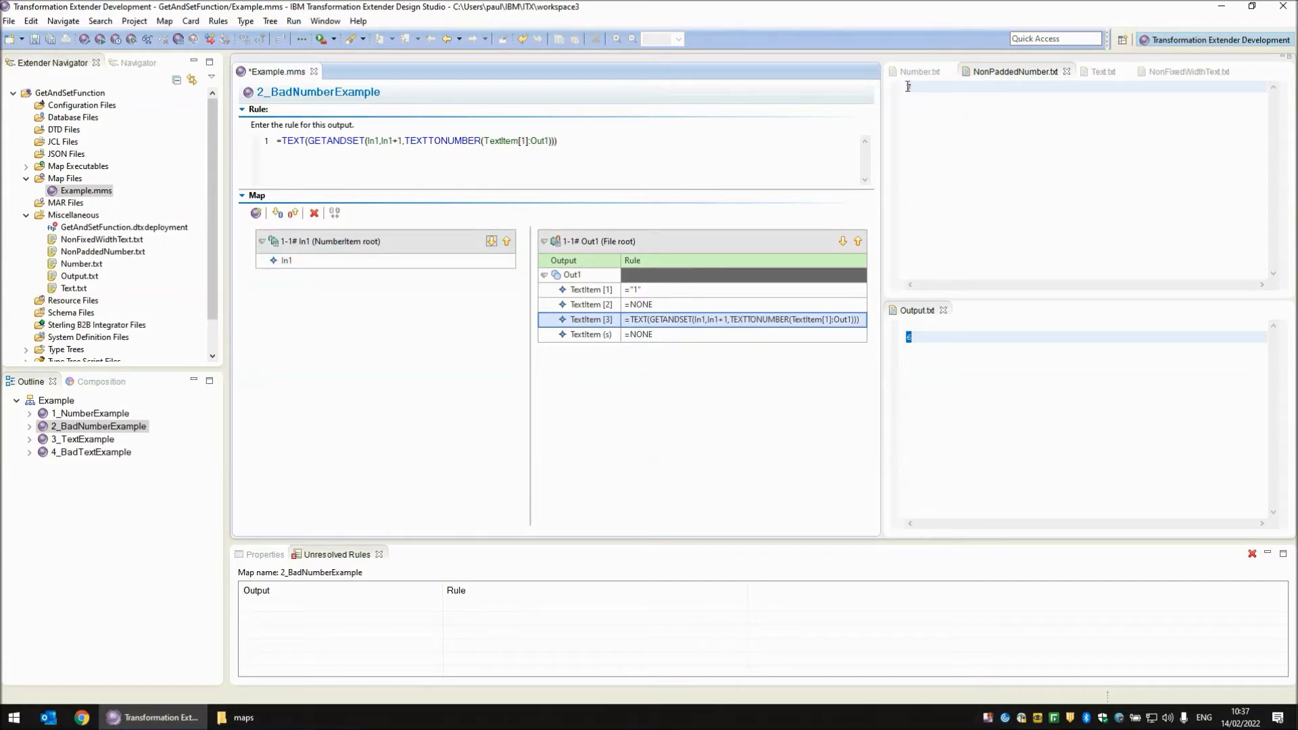
key(ctrl+r)
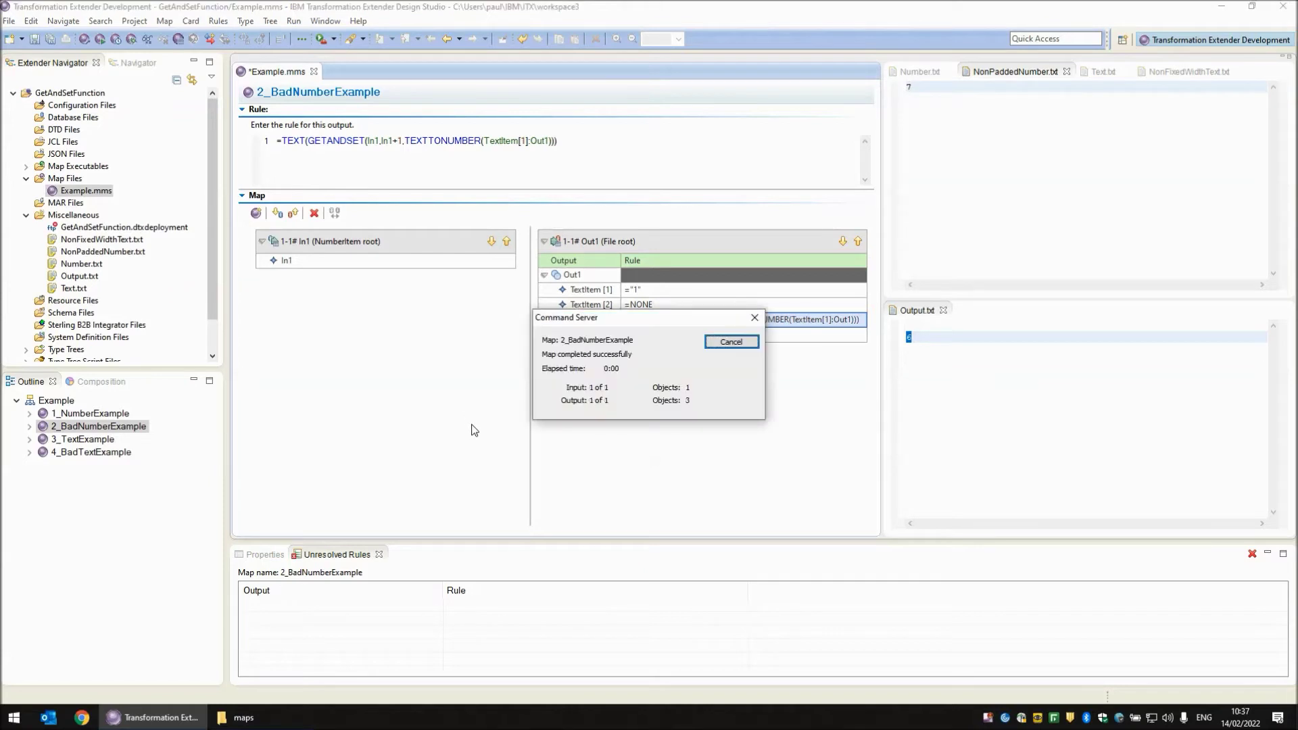
click(738, 344)
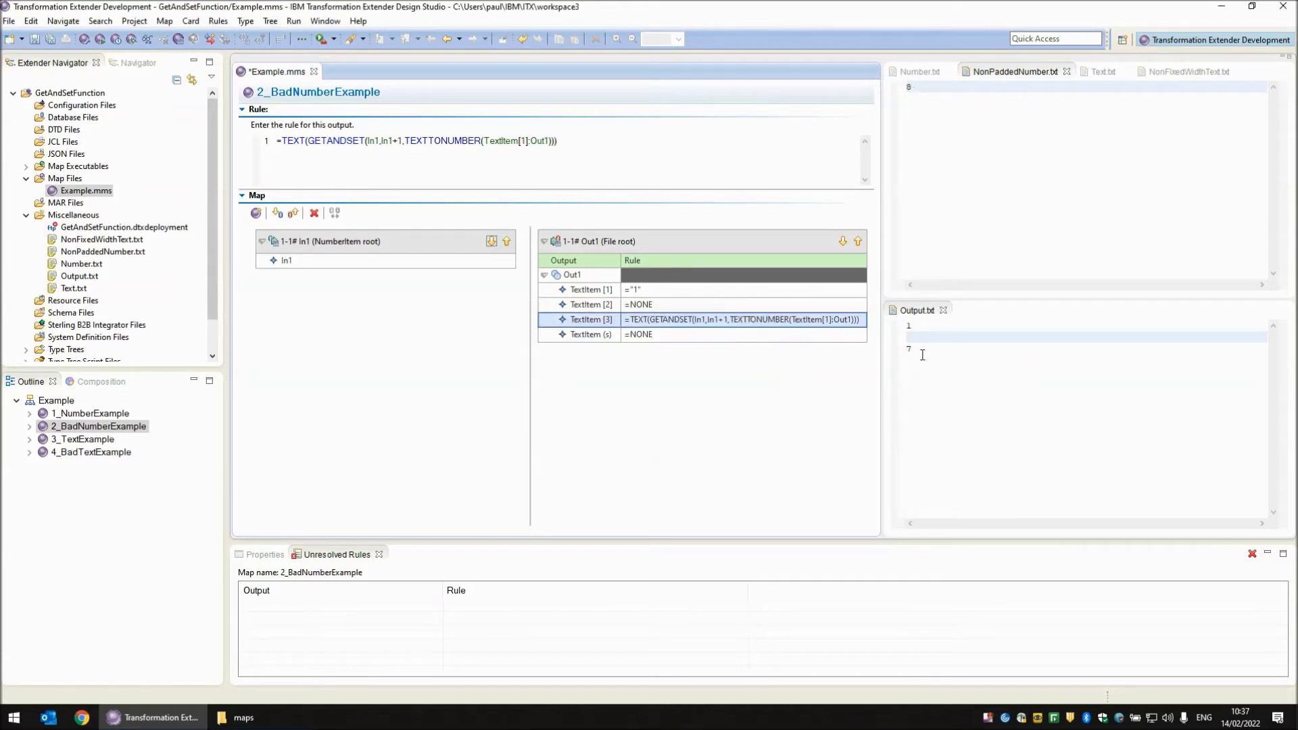
drag(921, 354, 907, 348)
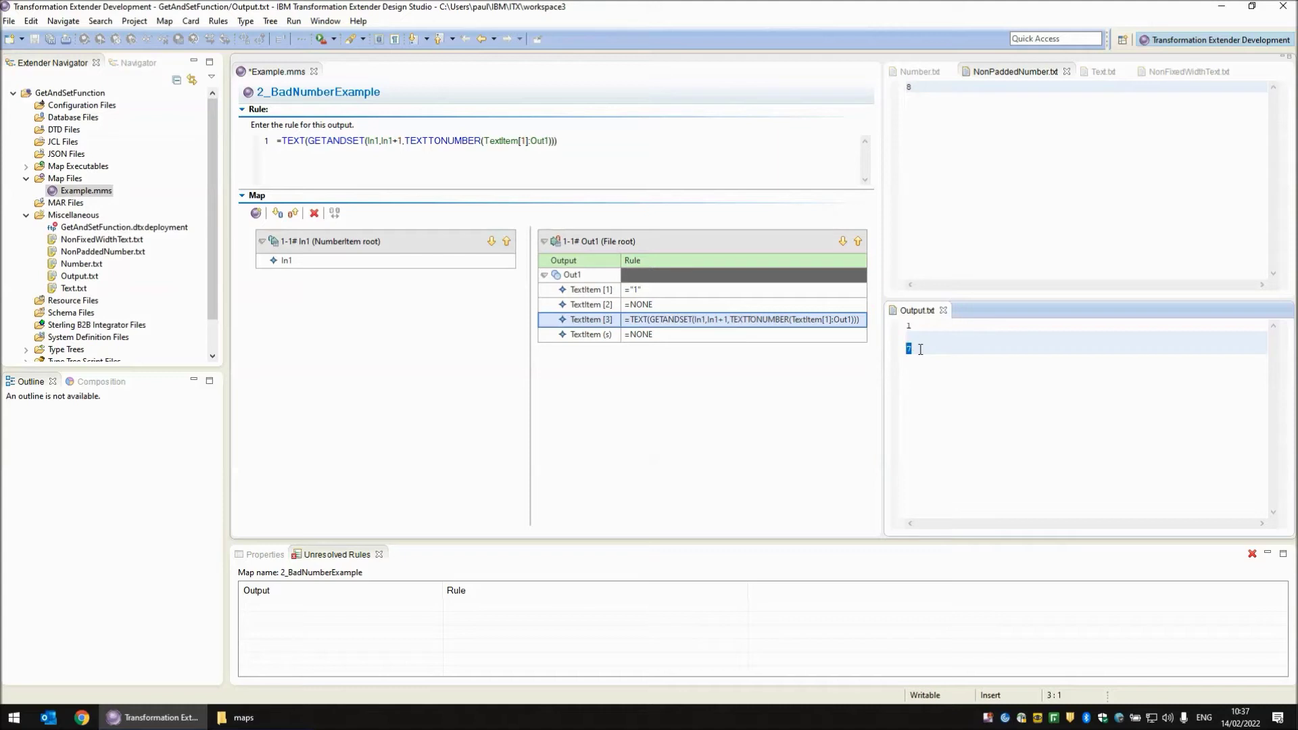
click(450, 351)
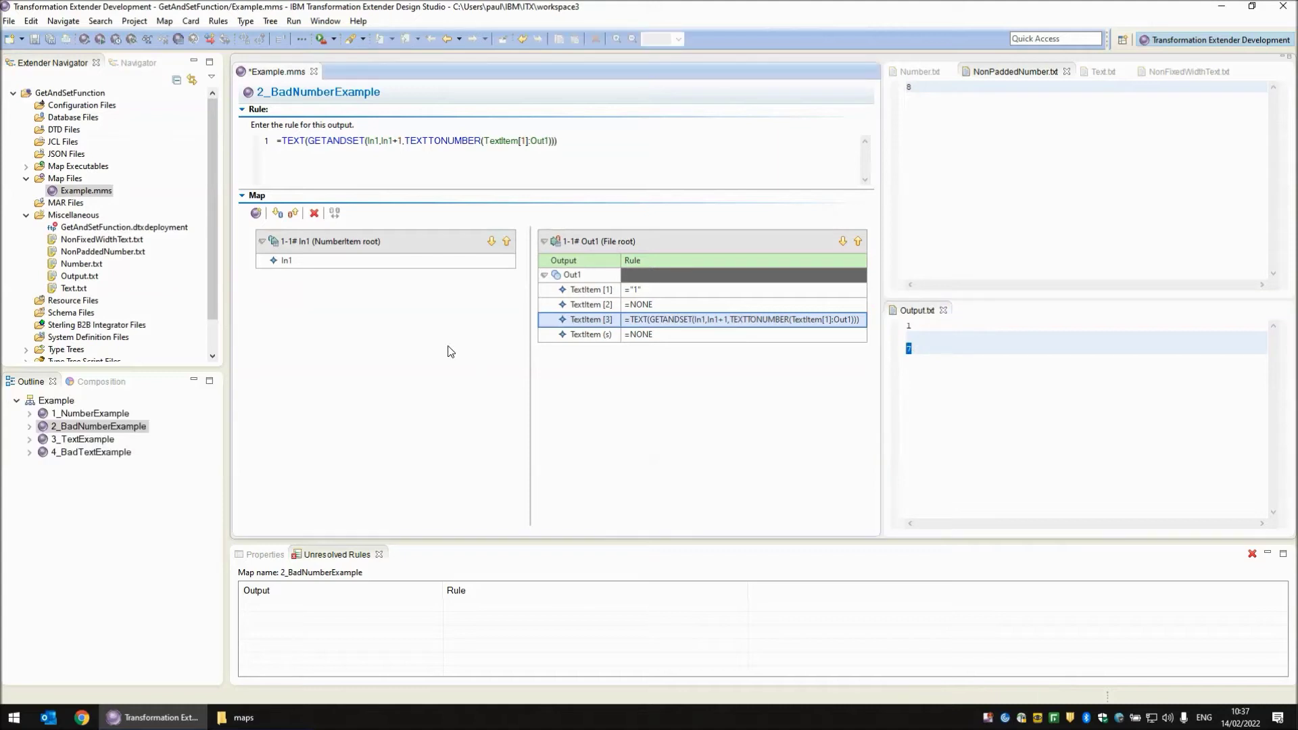
key(ctrl+r)
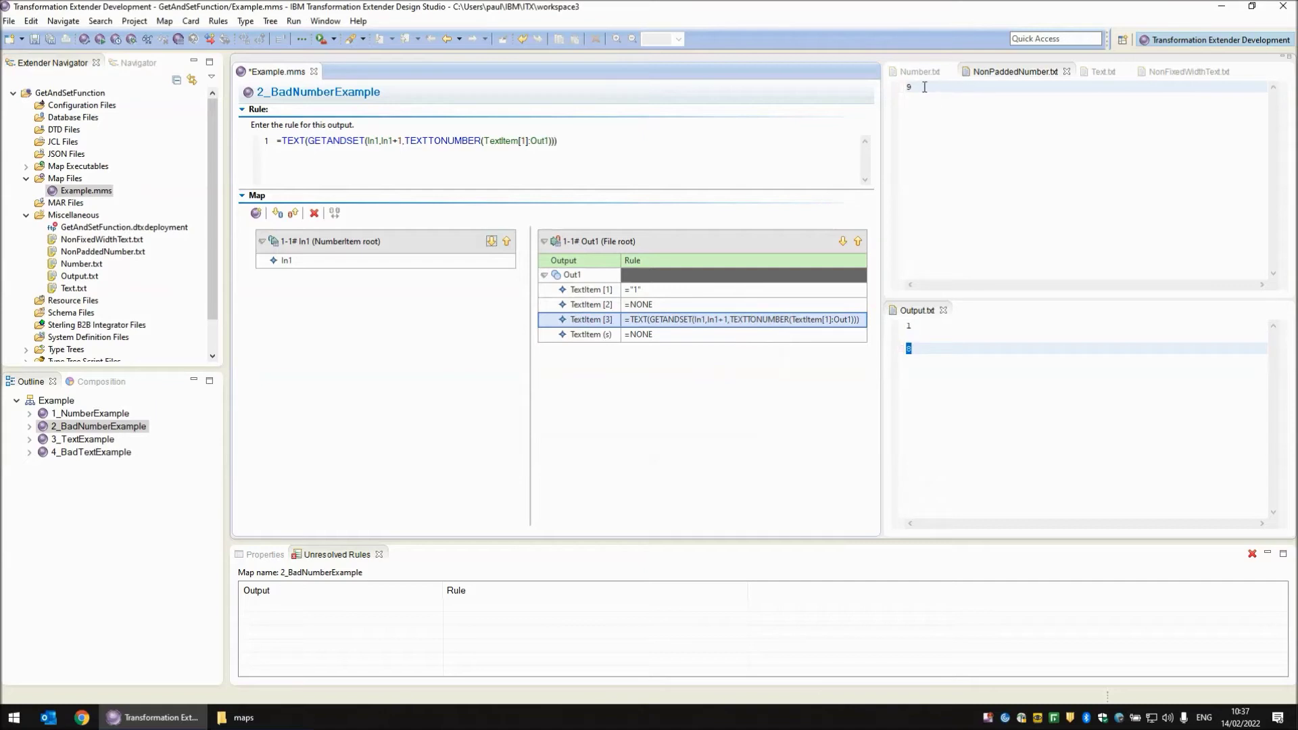
click(923, 348)
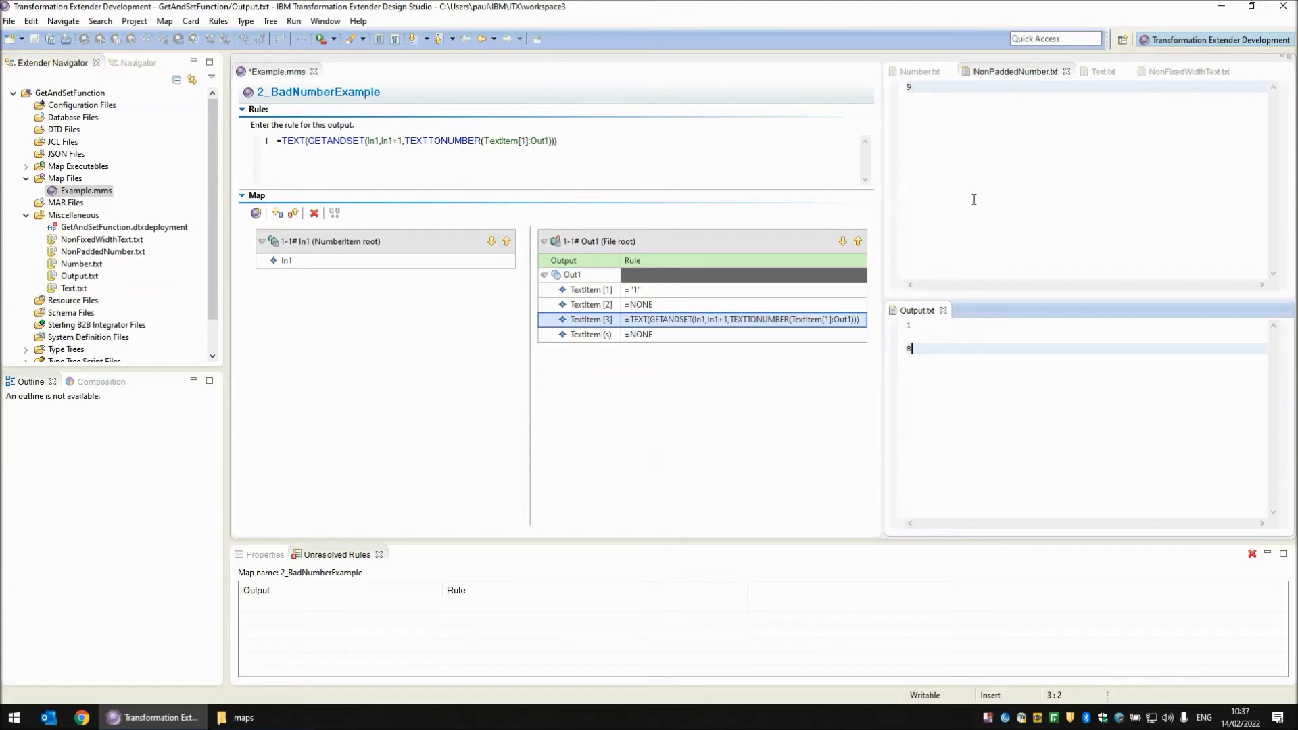
Run a third time for output 9, check NonPaddedNumber.txt, and run again until input is invalid
click(430, 404)
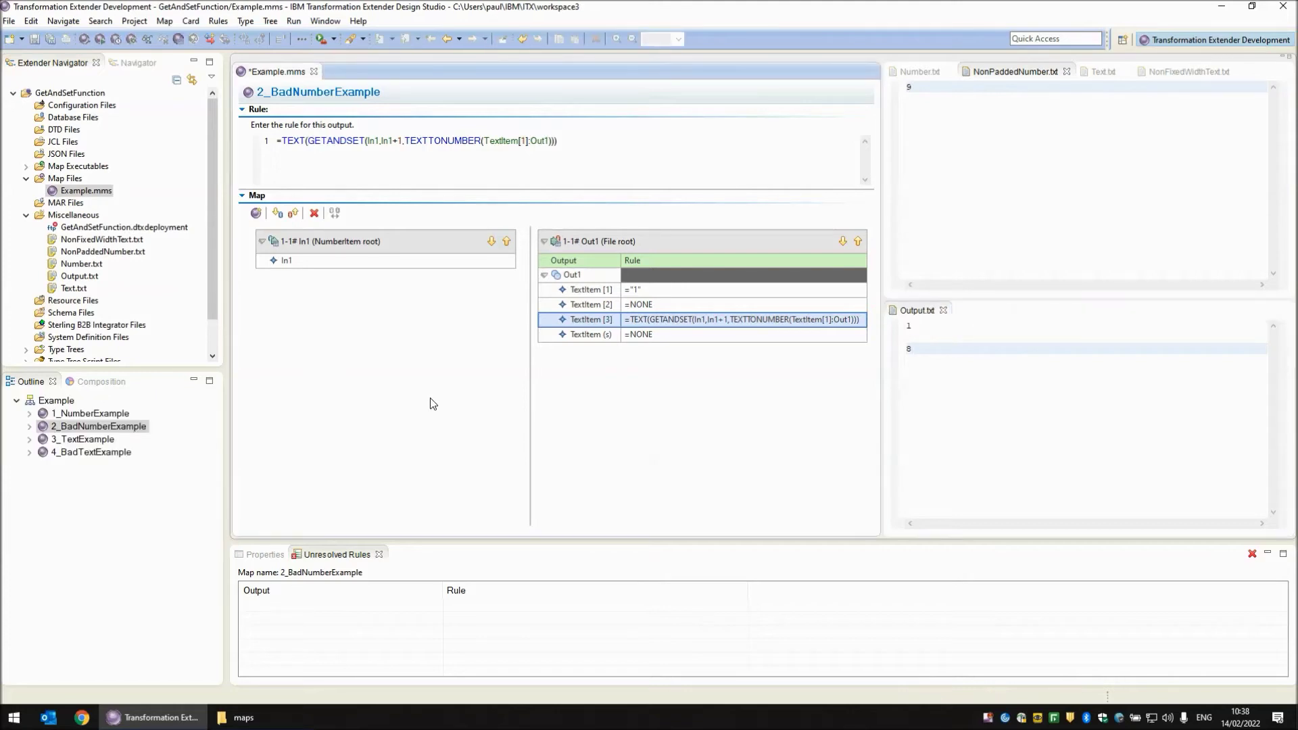
key(ctrl+r)
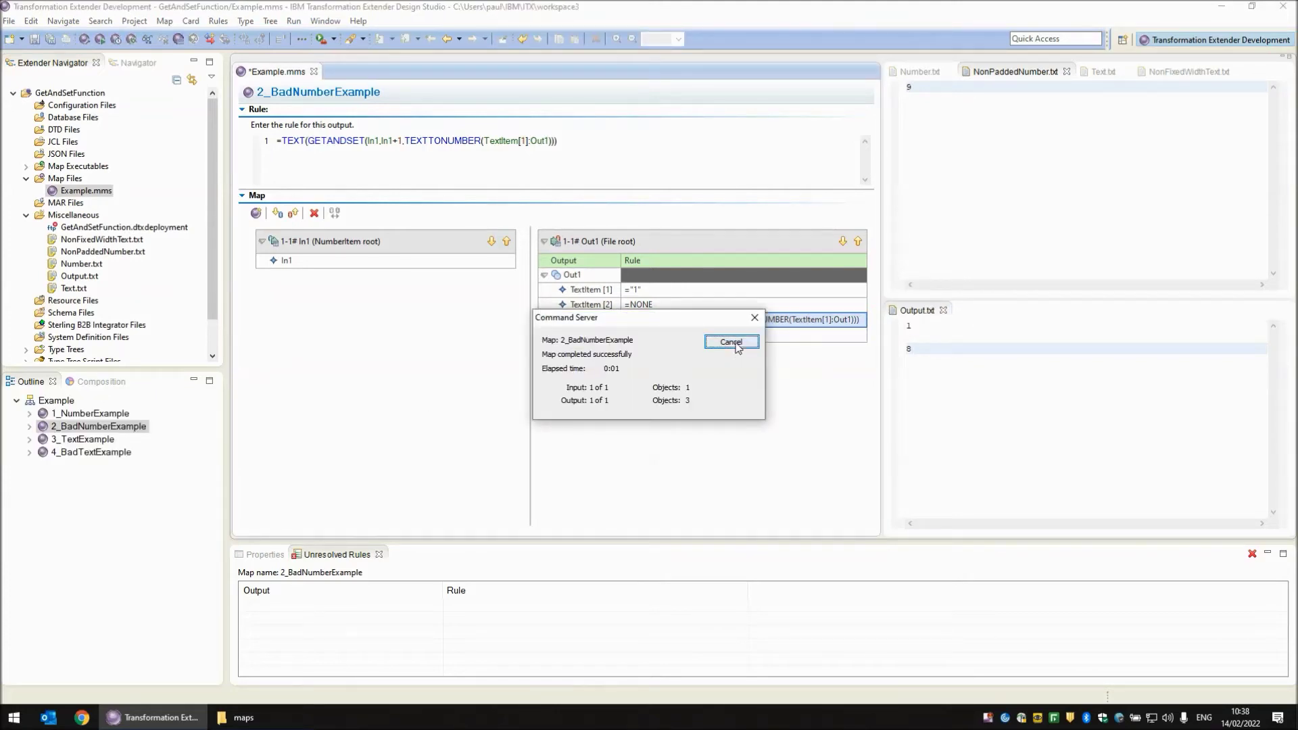
click(732, 345)
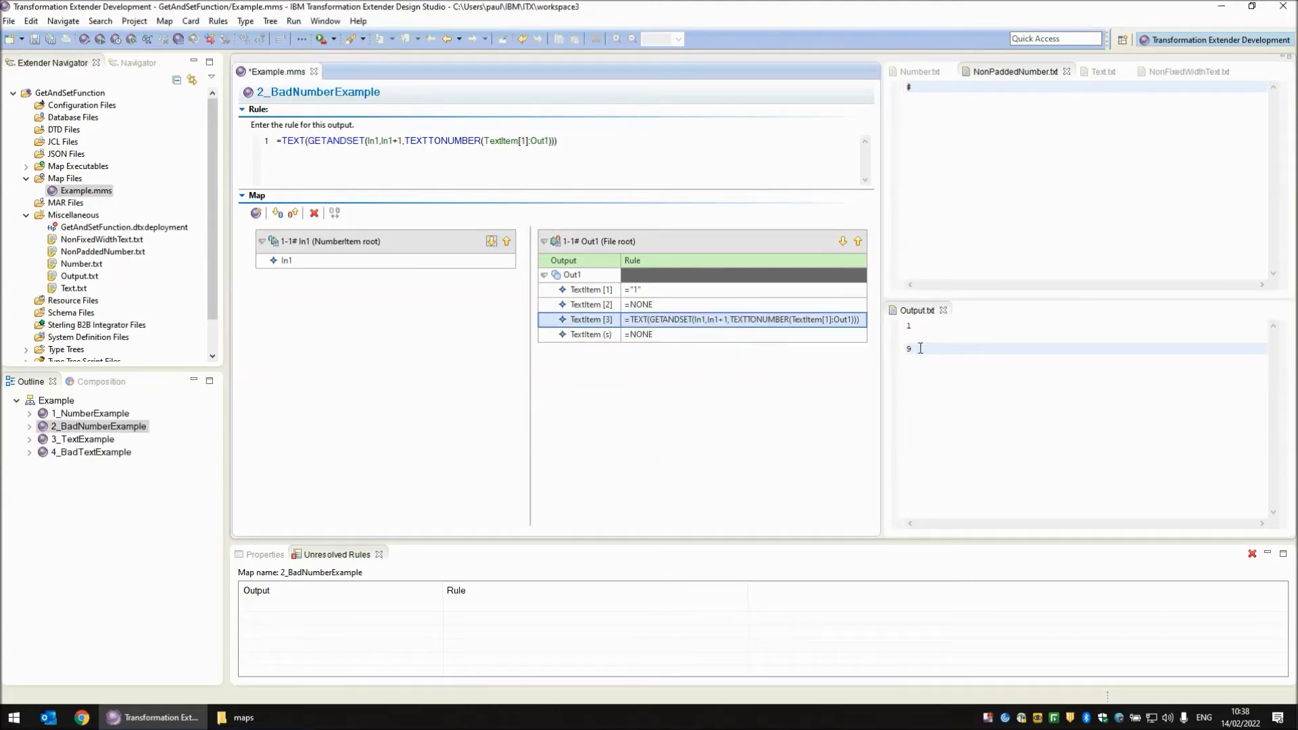
drag(918, 349, 888, 346)
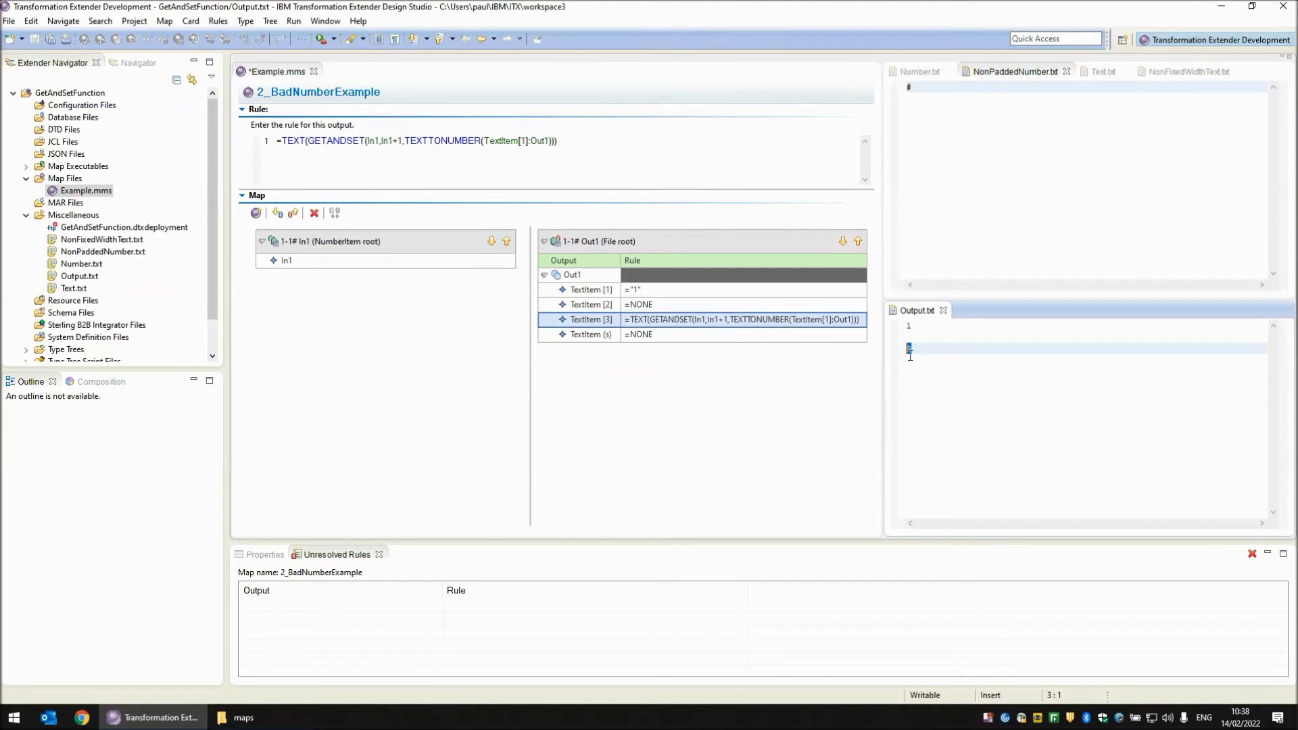
click(917, 87)
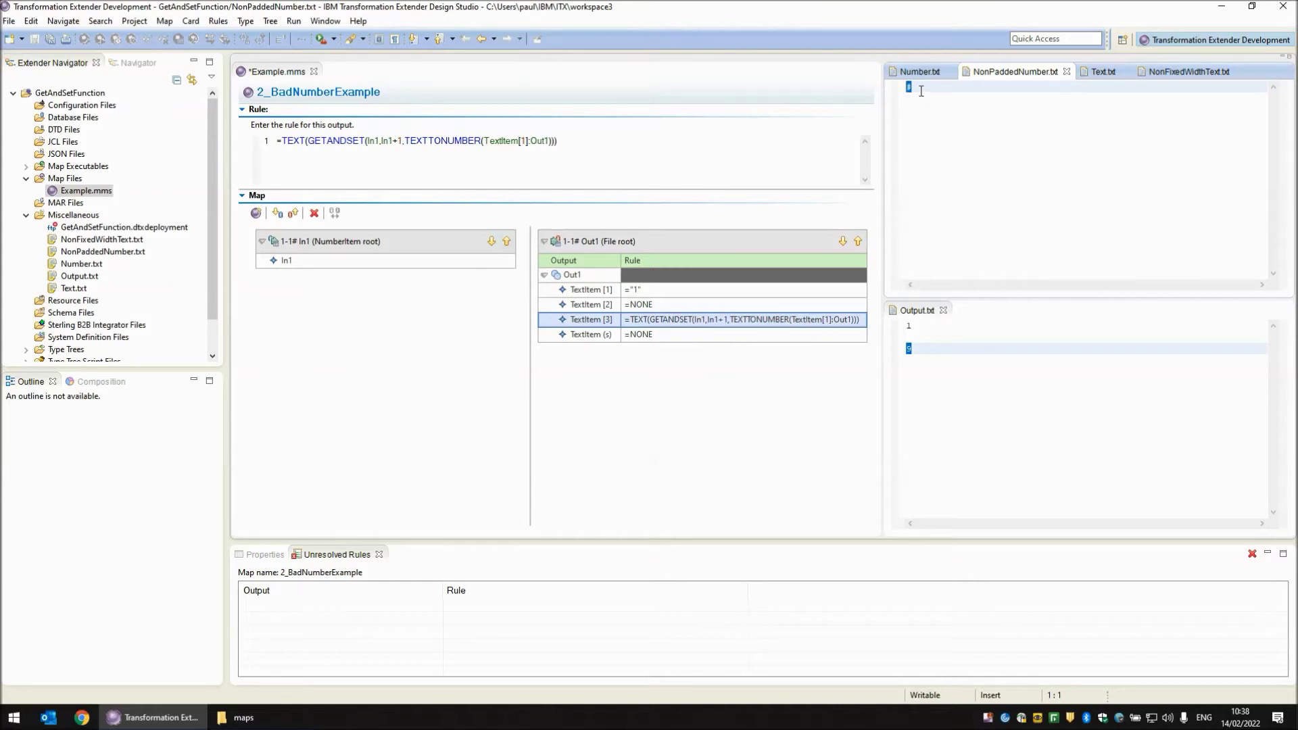
click(447, 367)
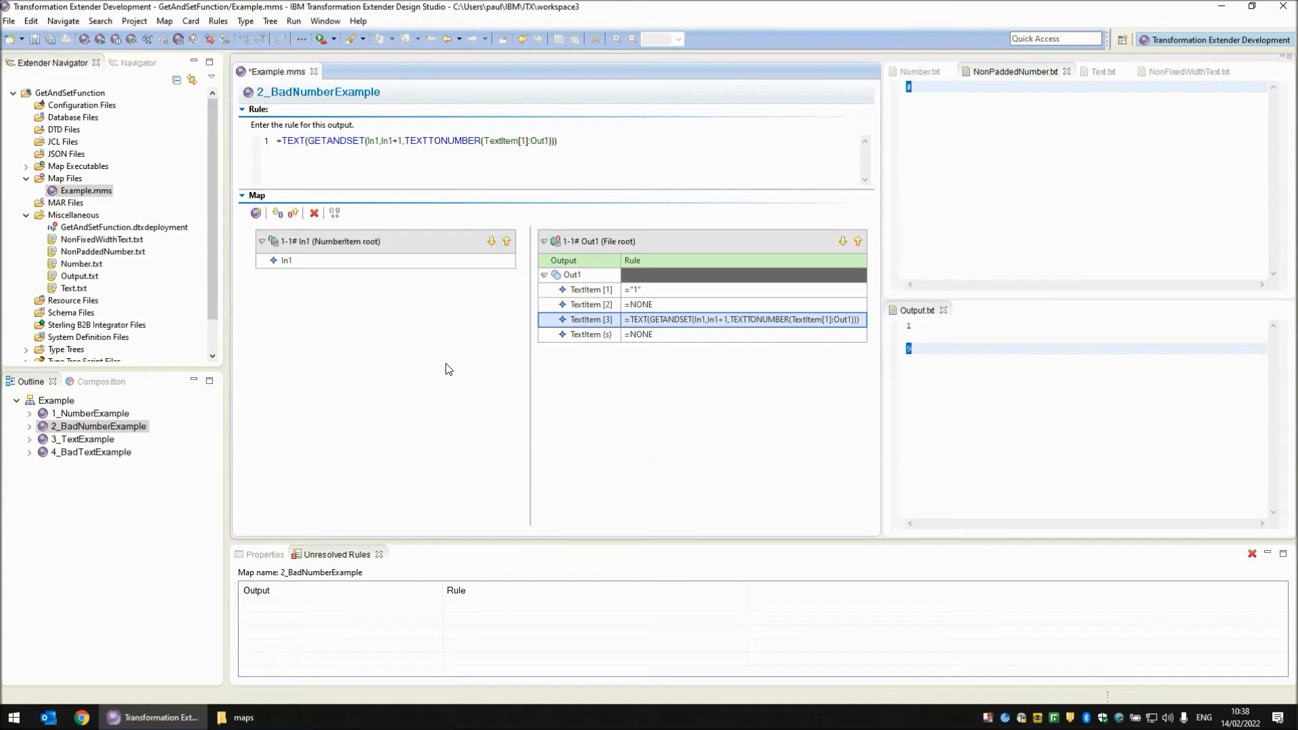
key(ctrl+r)
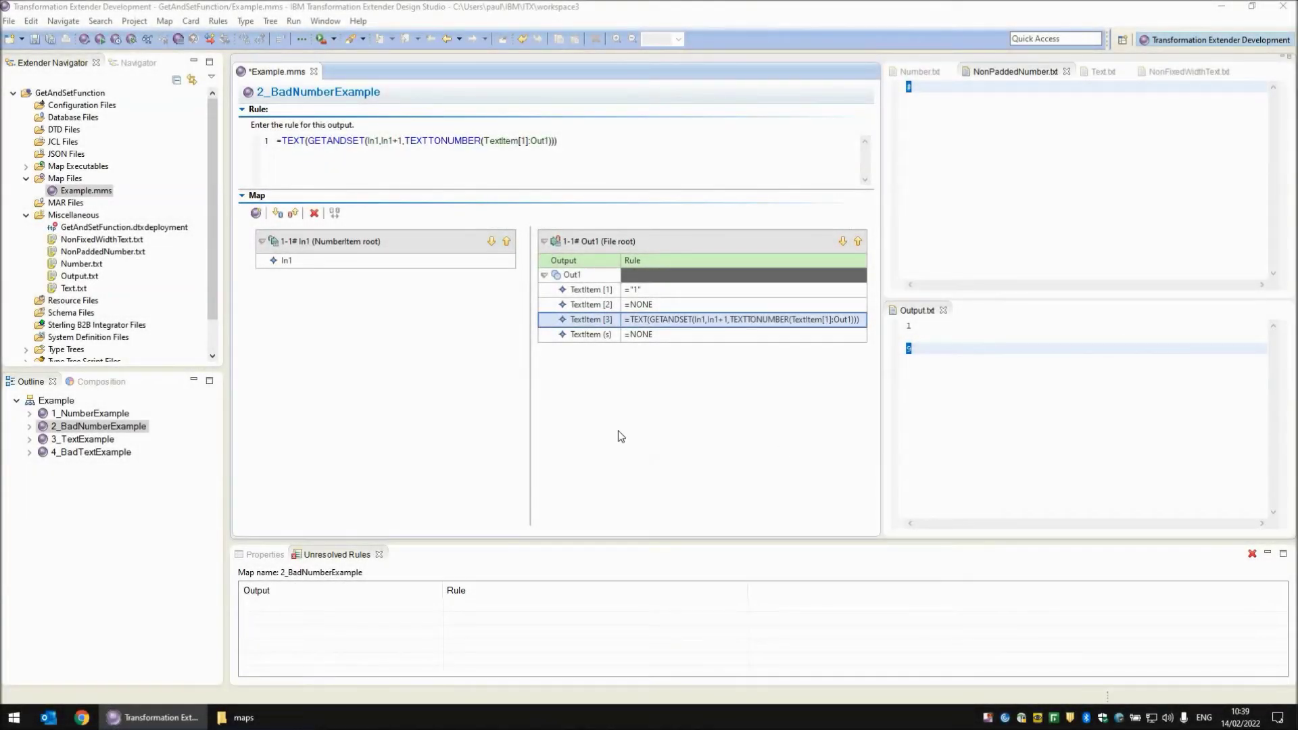
Open 3_TextExample, review the In1 card, and inspect the space-padded TRUE in Text.txt
click(89, 442)
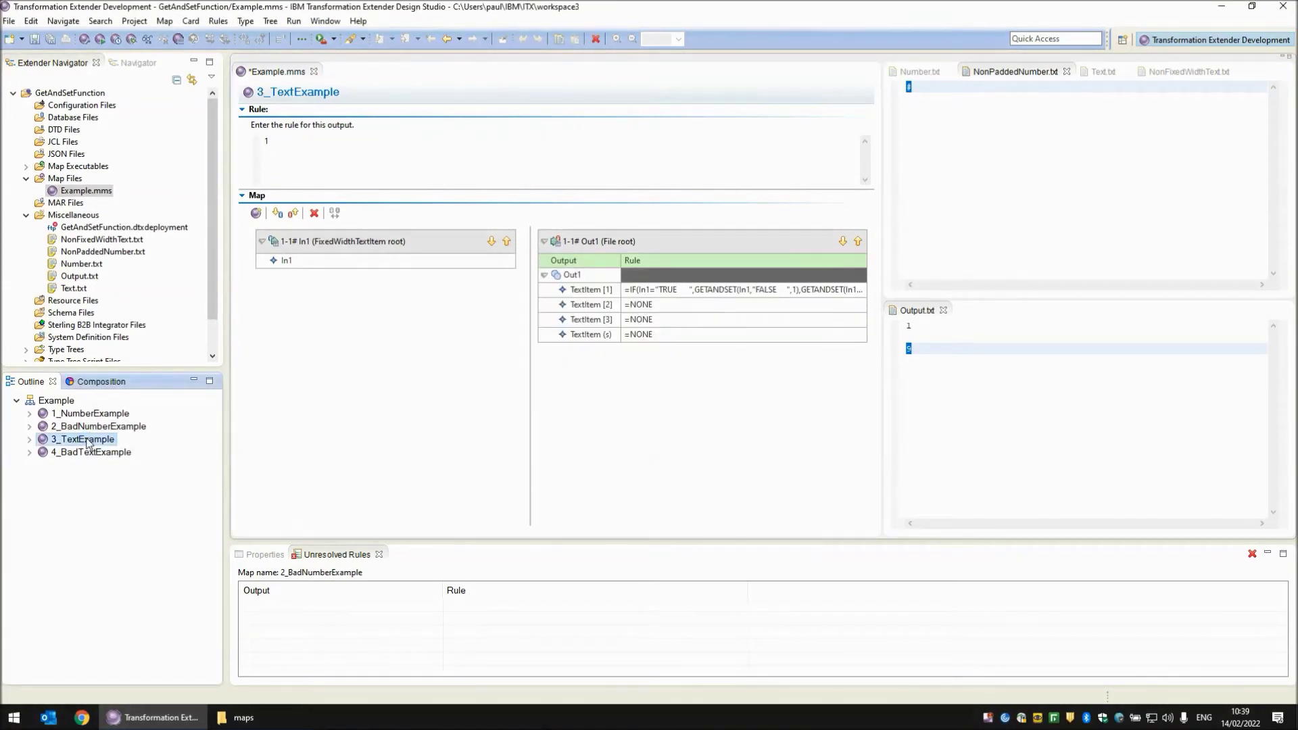
double_click(342, 242)
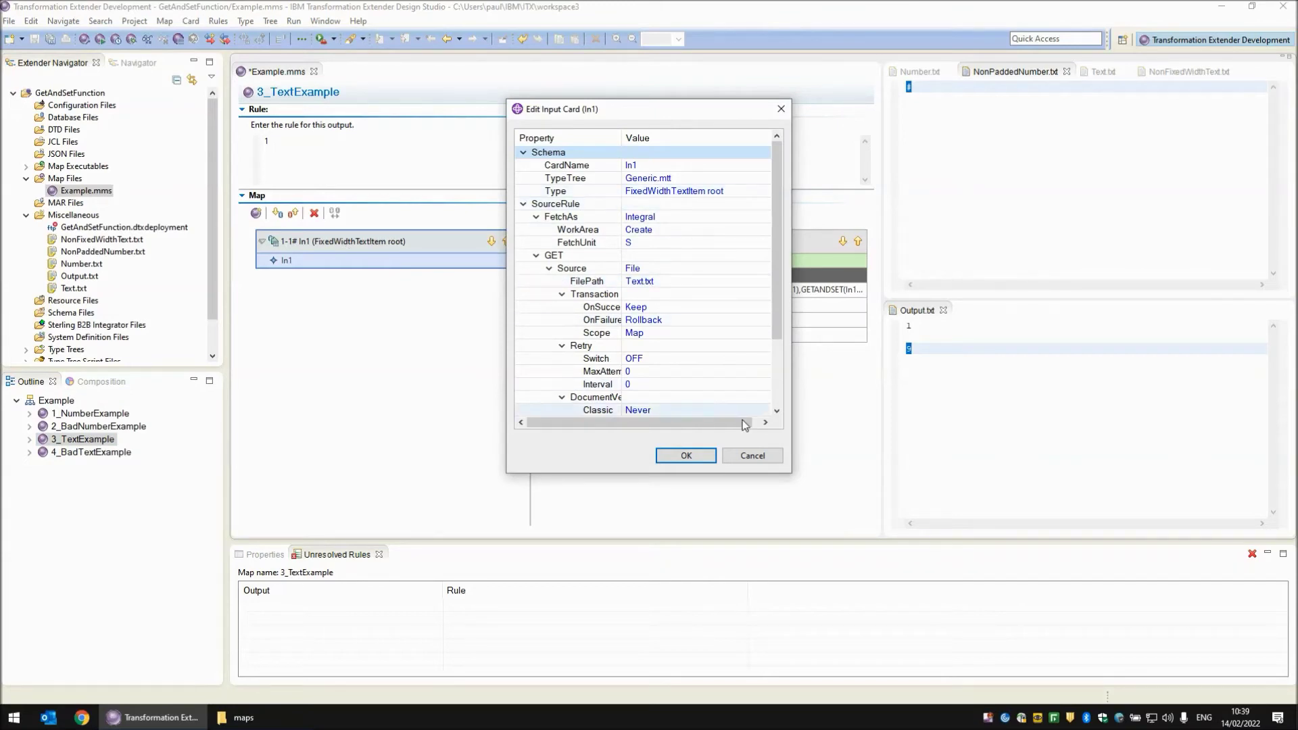
click(750, 456)
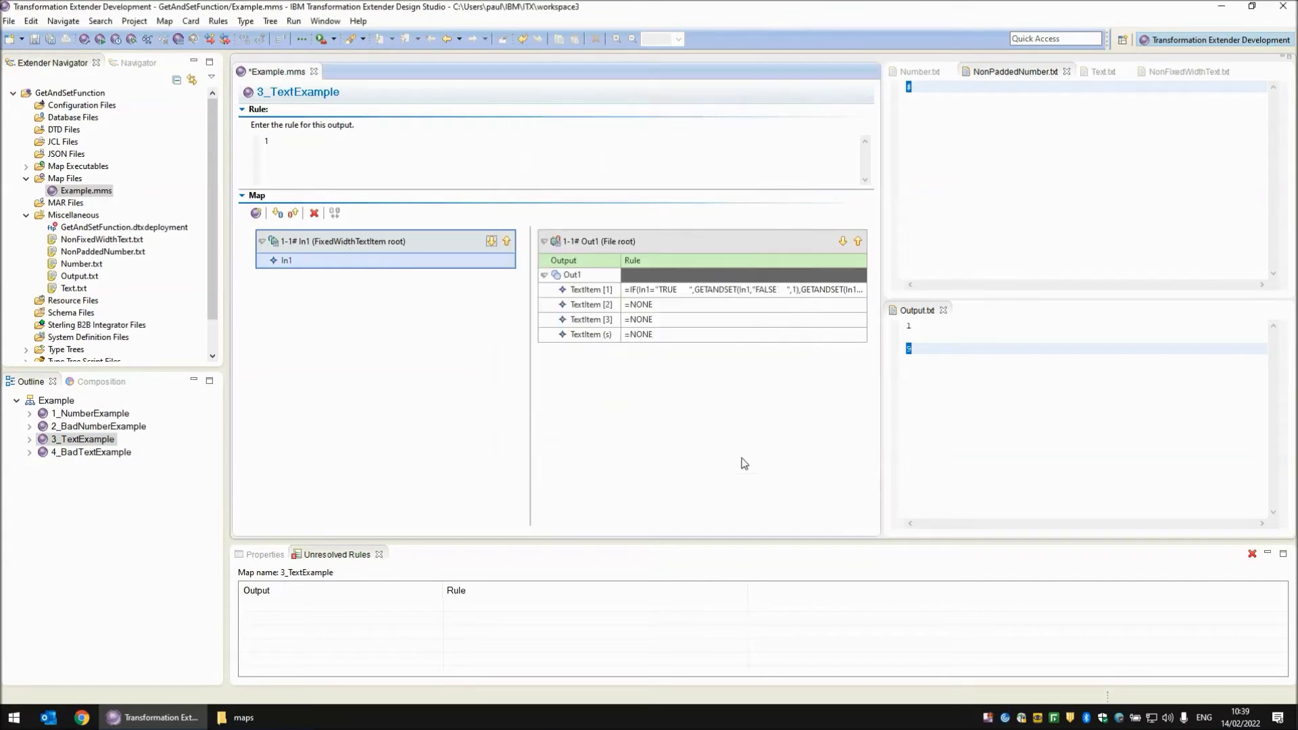
click(1101, 72)
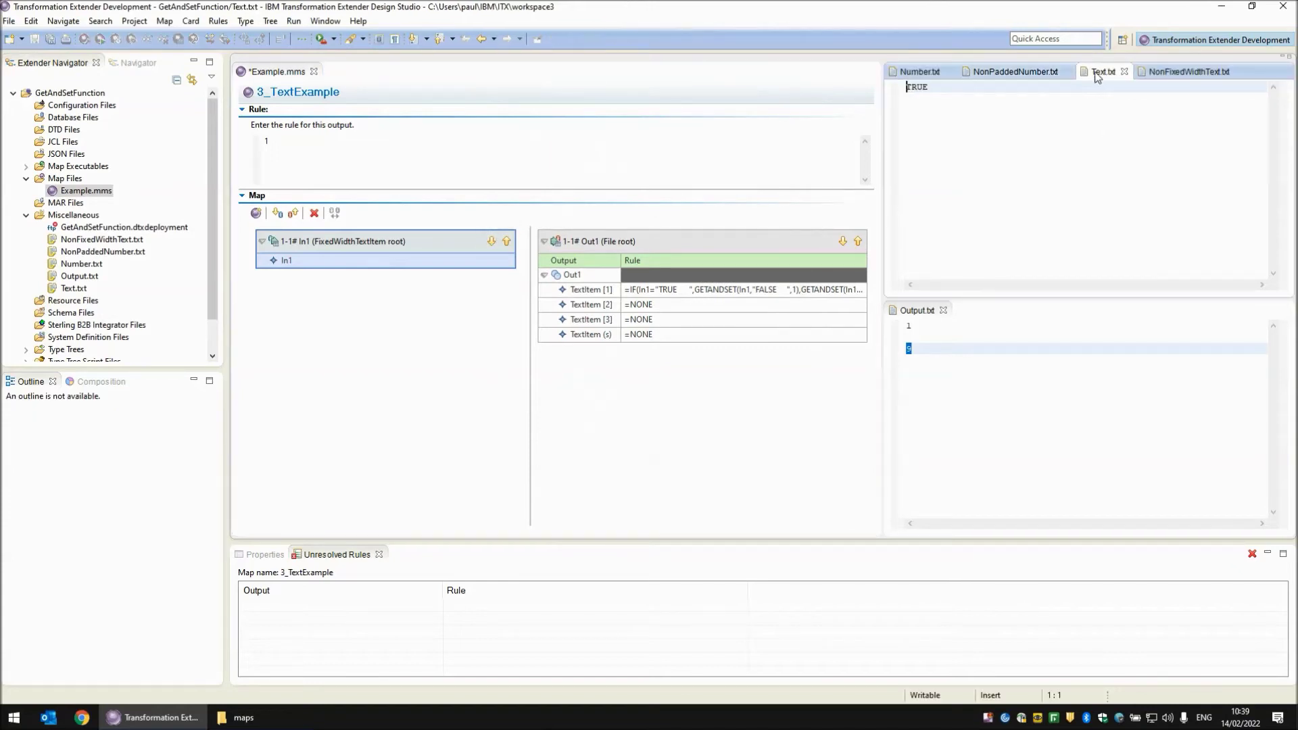
drag(964, 107, 869, 108)
click(962, 106)
Examine TextItem [1]'s rule, highlighting the trailing spaces after TRUE
click(670, 293)
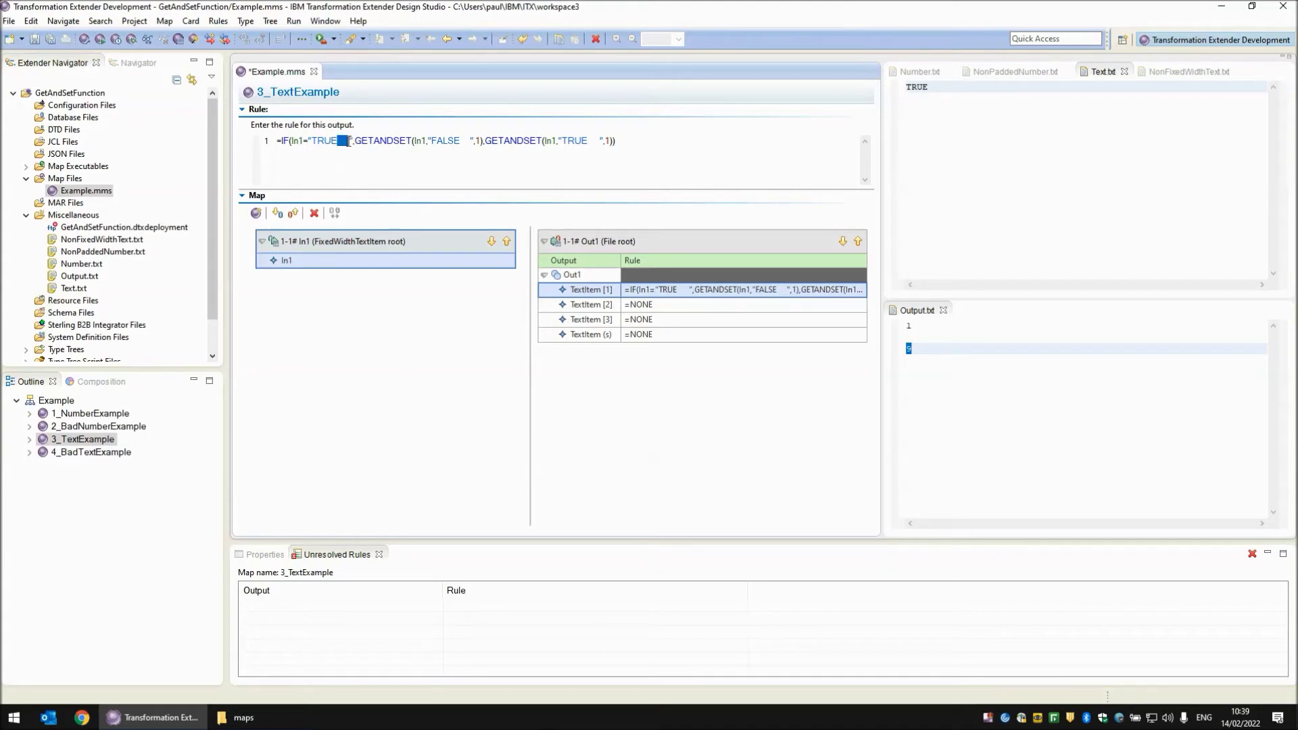
drag(337, 141, 352, 142)
click(450, 356)
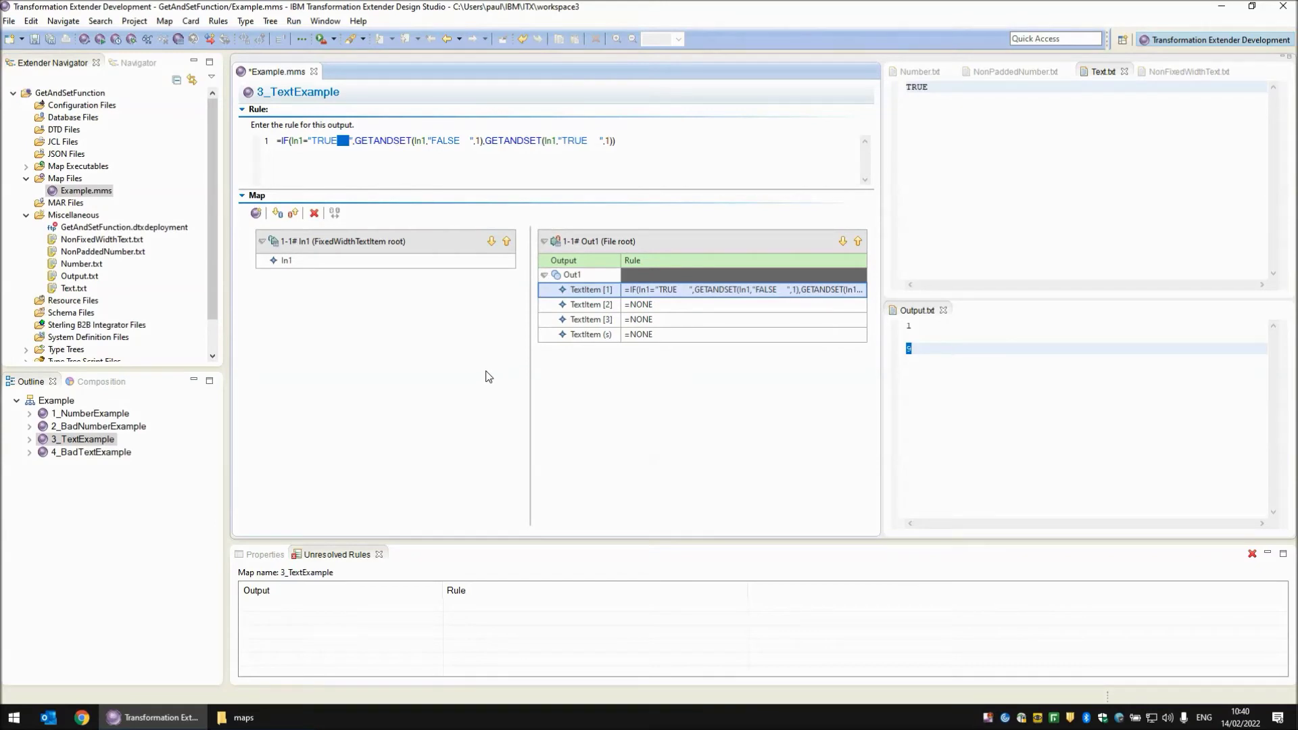
Build and run 3_TextExample, confirming Output.txt shows TRUE
key(ctrl+b)
key(ctrl+r)
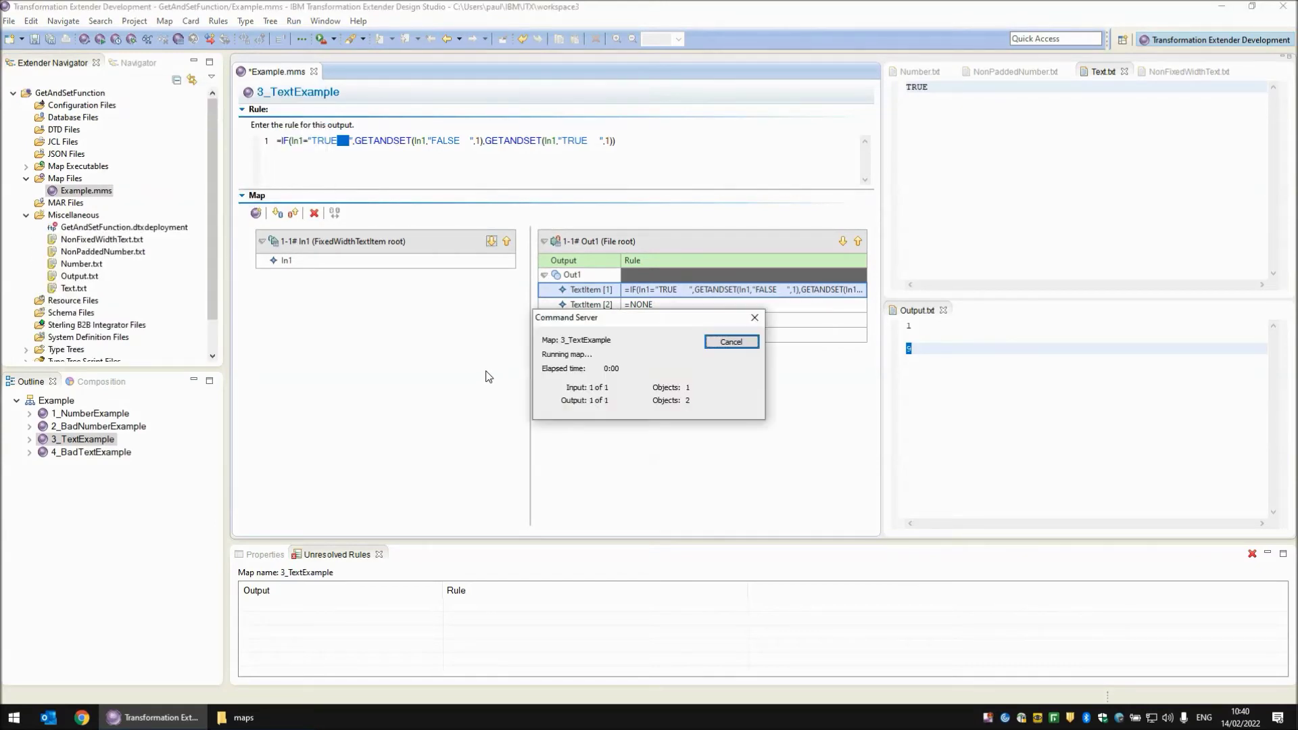
click(731, 343)
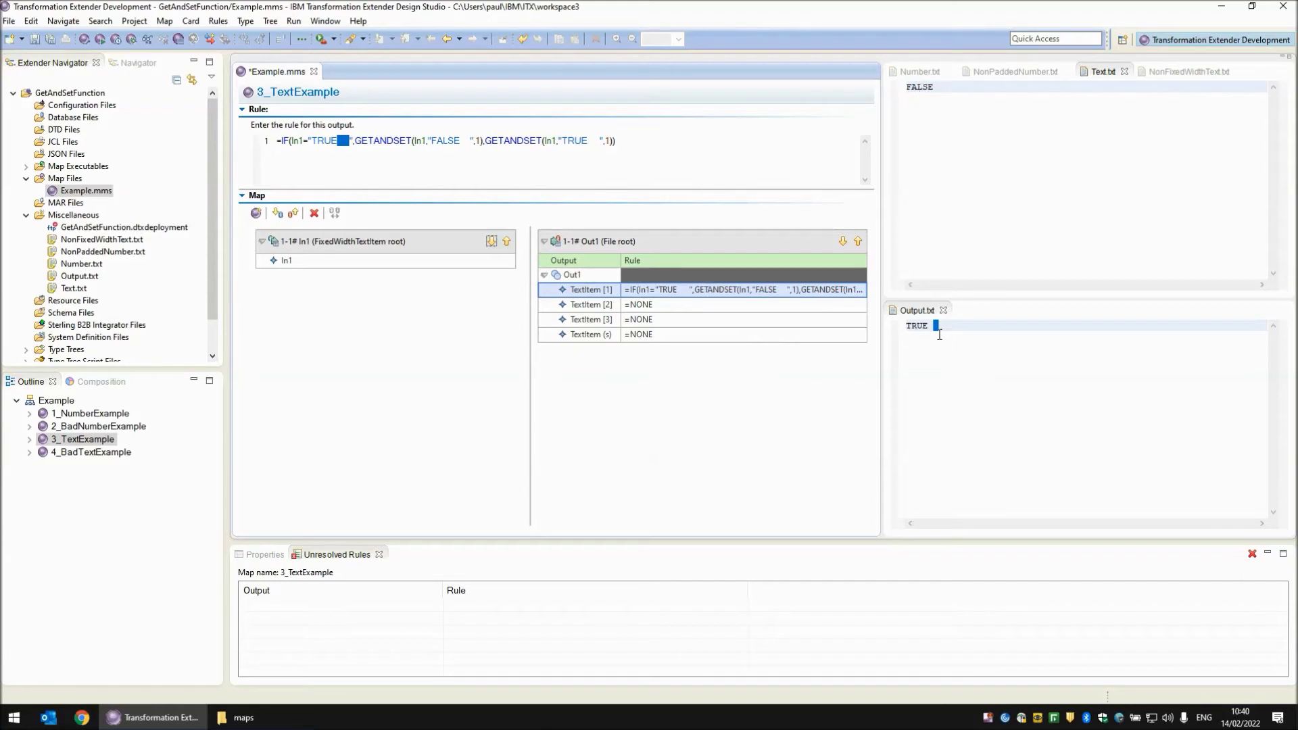
click(972, 327)
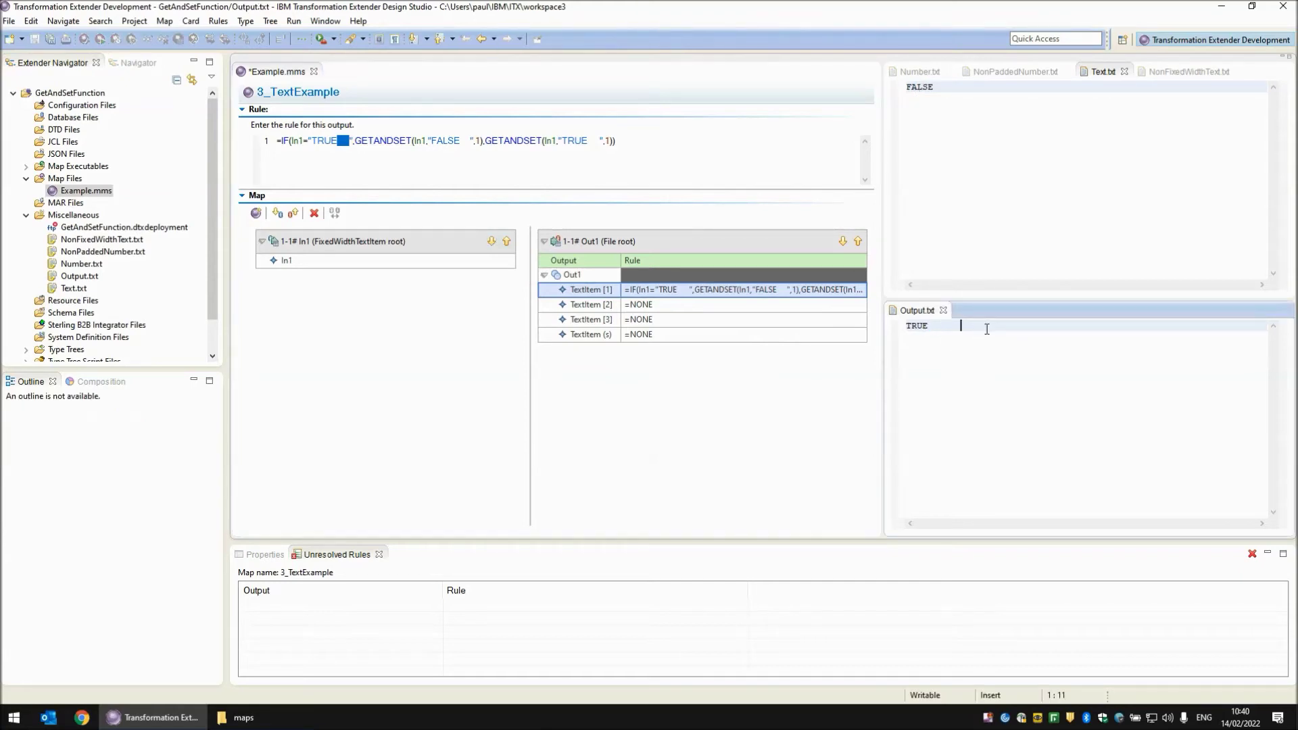
drag(986, 328, 887, 330)
click(495, 363)
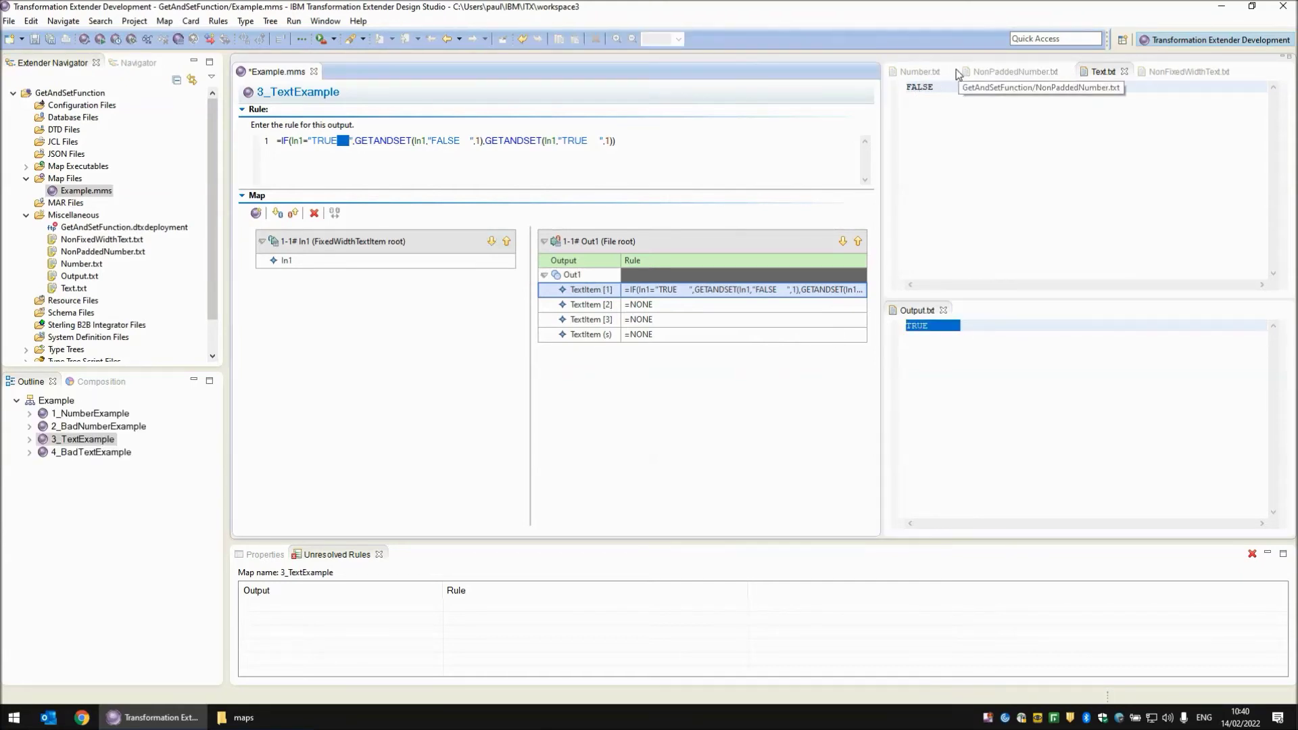
Run the map twice more, toggling Text.txt between TRUE and FALSE
key(ctrl+r)
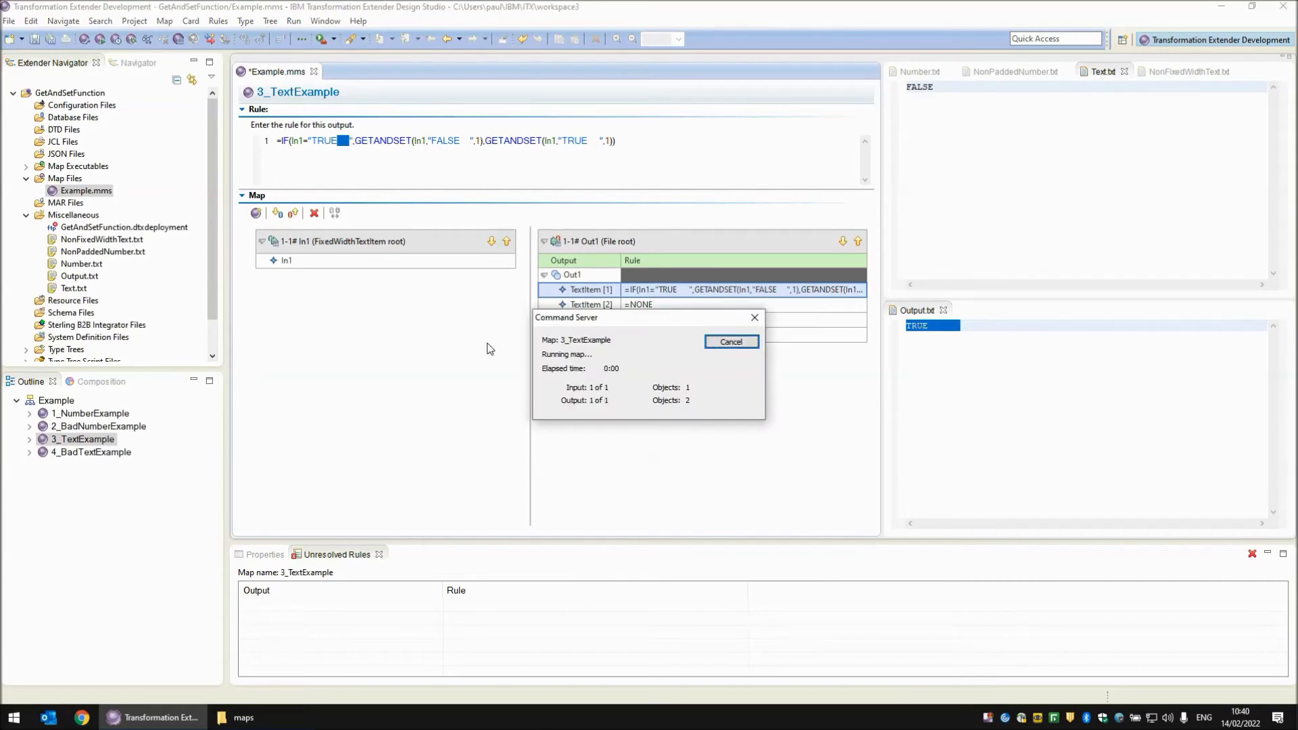
click(734, 343)
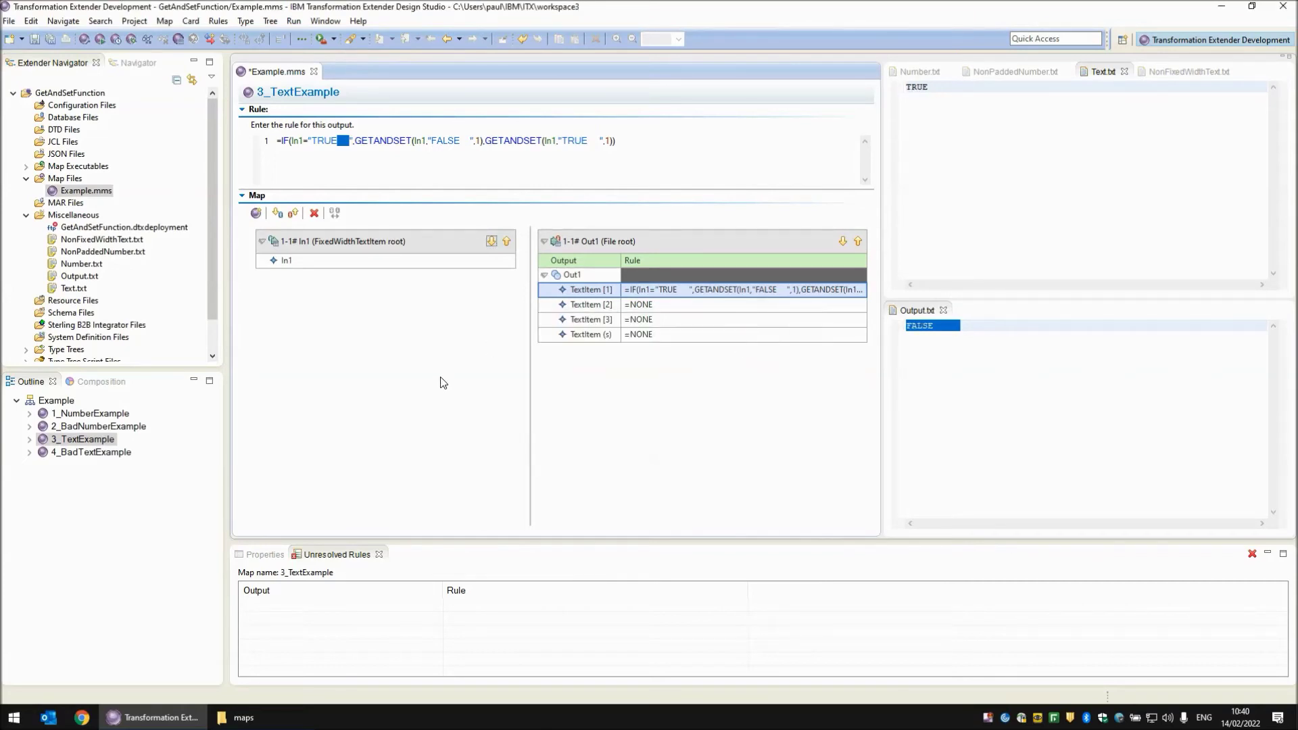
key(ctrl+r)
click(731, 343)
Change both GETANDSET calls' last argument from 1 to 2 in TextItem [1]'s rule
click(479, 142)
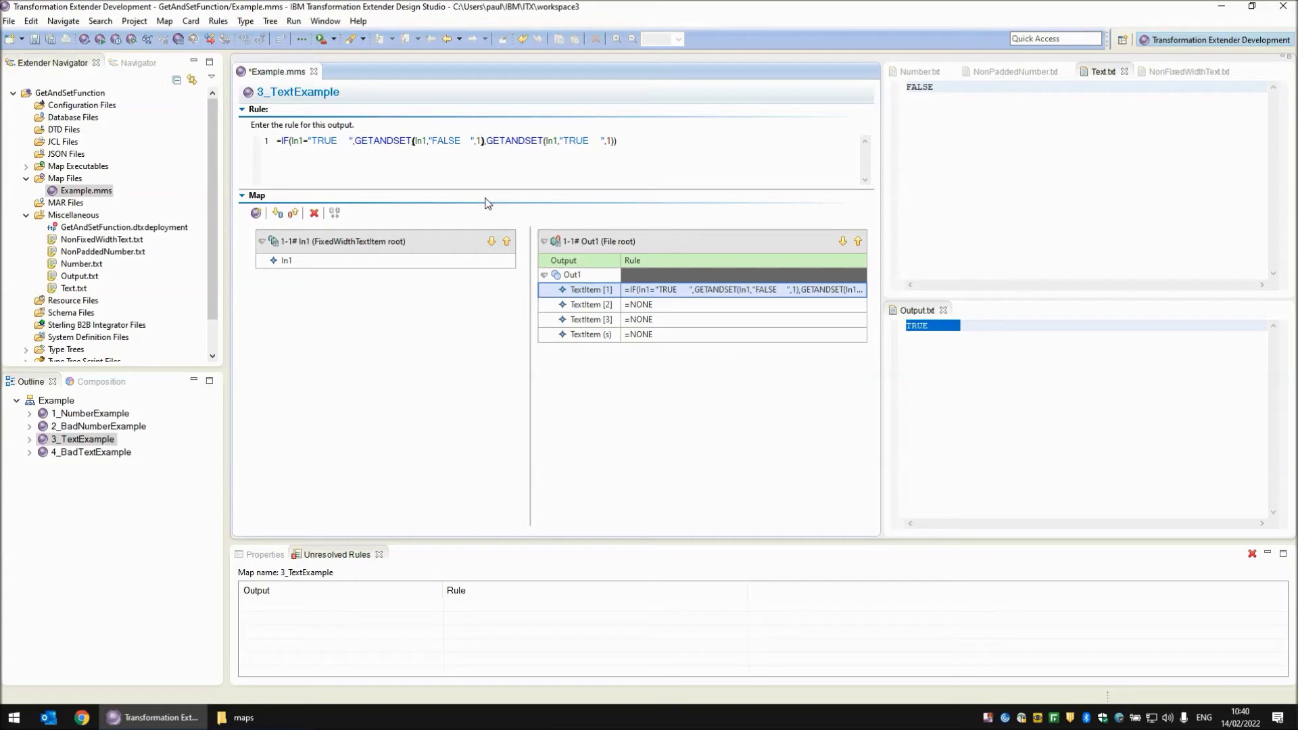
key(BackSpace)
text(2)
click(604, 141)
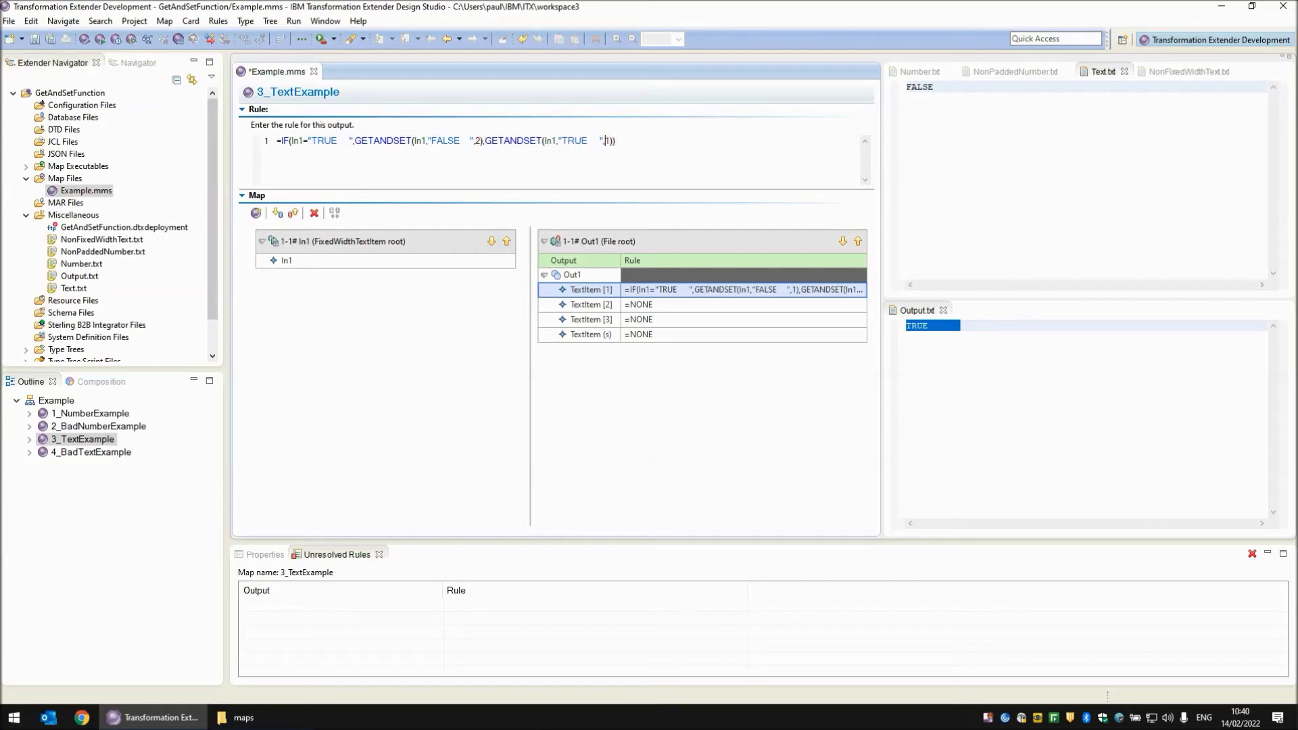
key(Delete)
text(2)
key(Return)
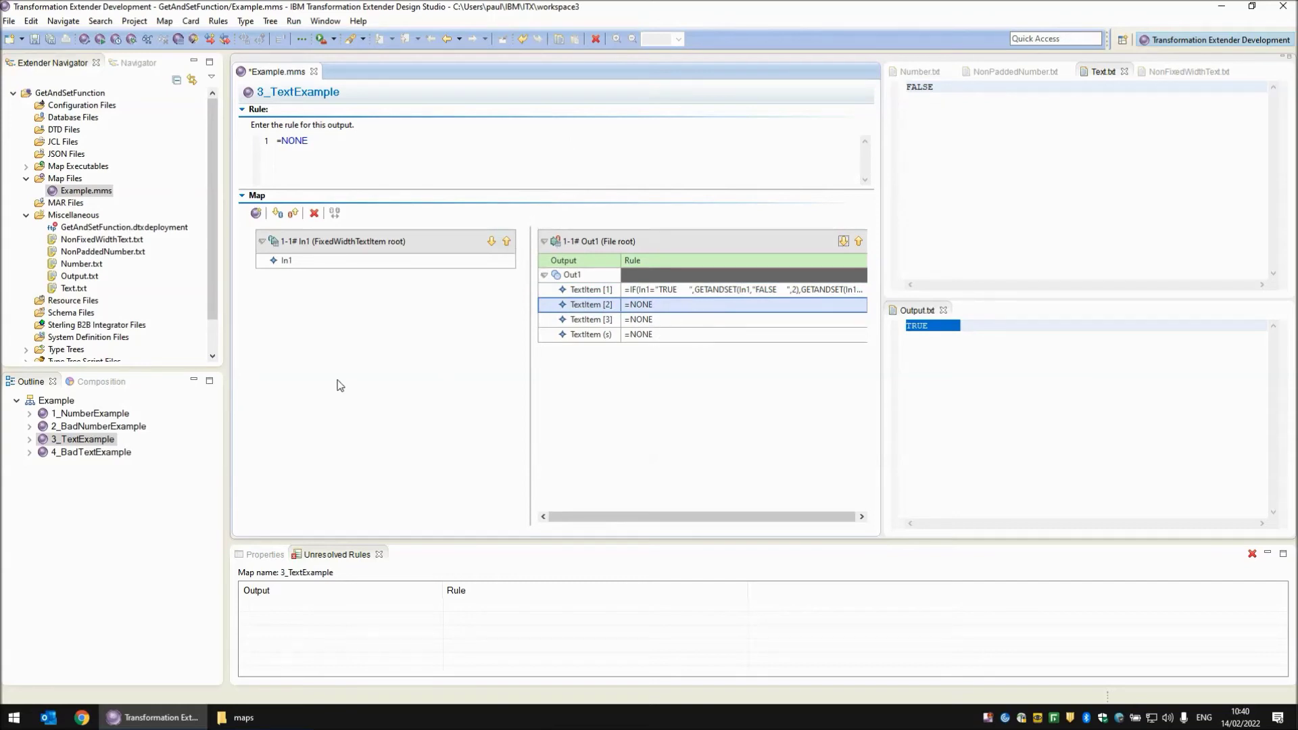
Build 3_TextExample and check the refreshed Text.txt contents
key(ctrl+b)
click(732, 342)
click(964, 373)
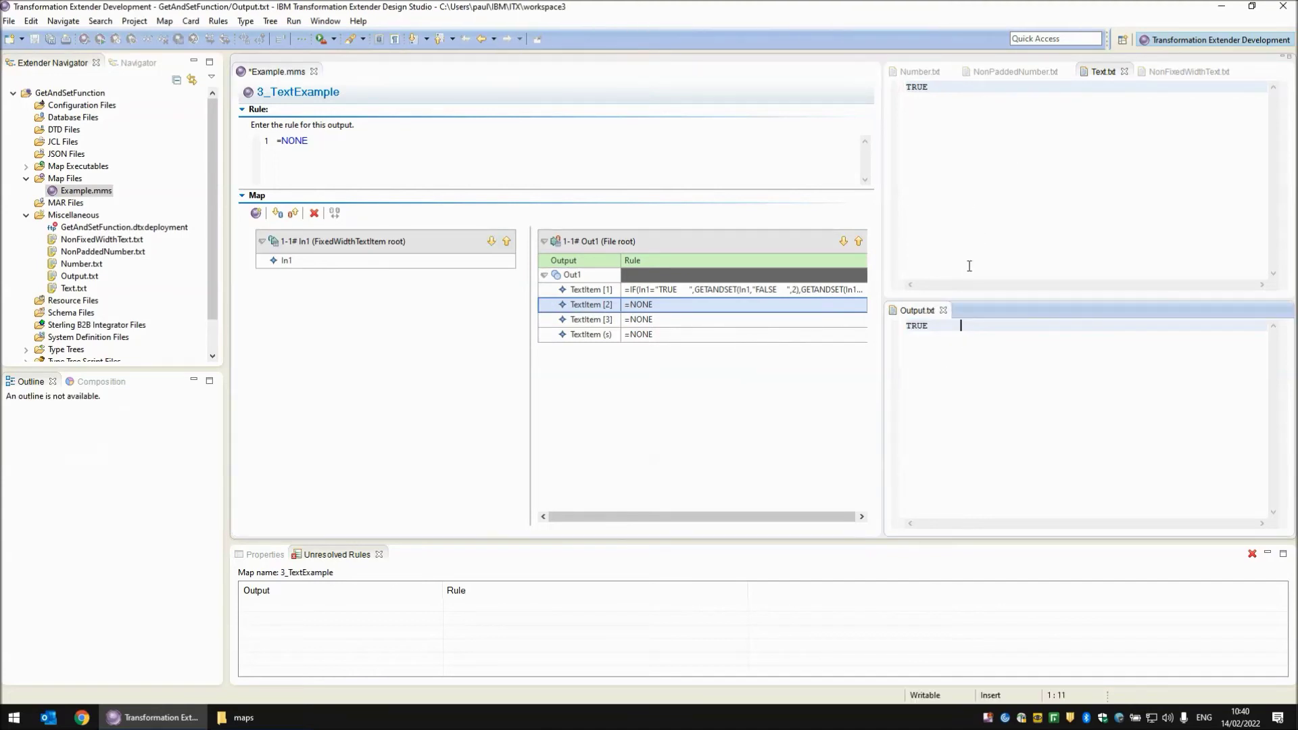
click(967, 203)
click(968, 363)
click(488, 350)
Run the map twice more, then highlight the space-padded FALSE argument in the rule
key(ctrl+r)
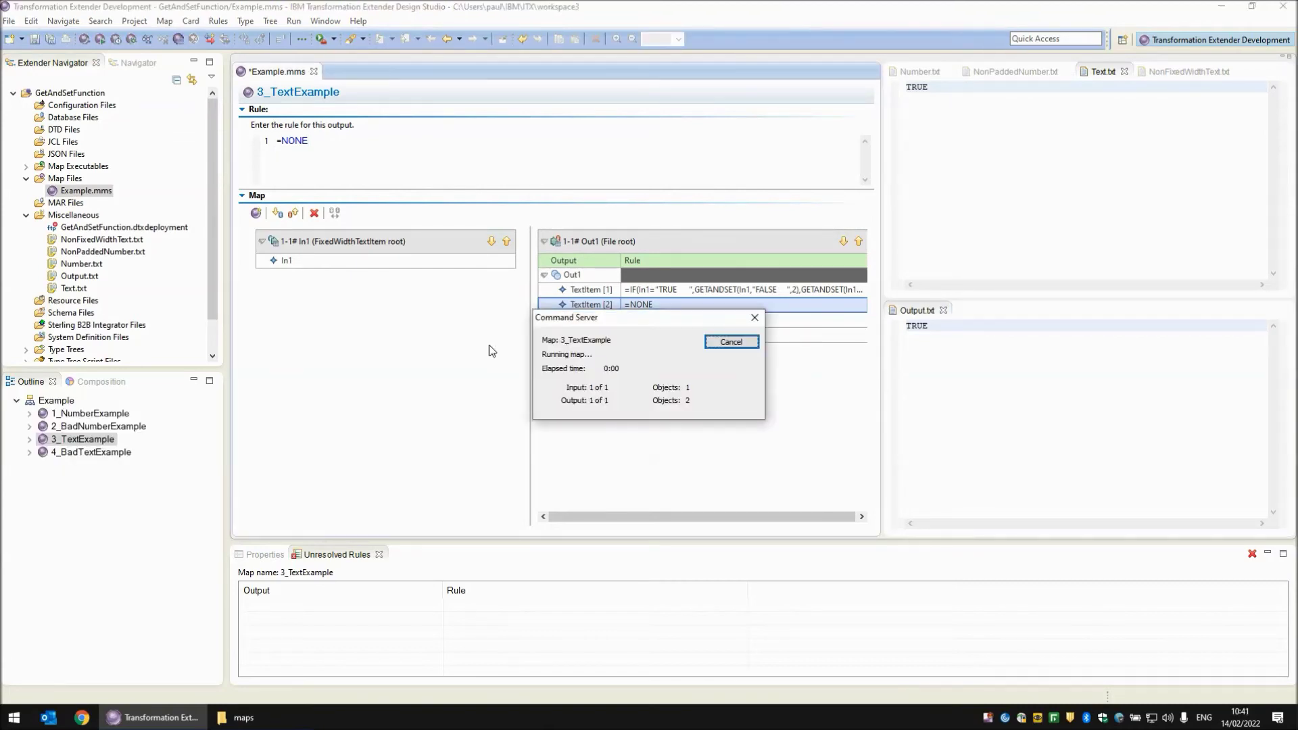
key(ctrl+r)
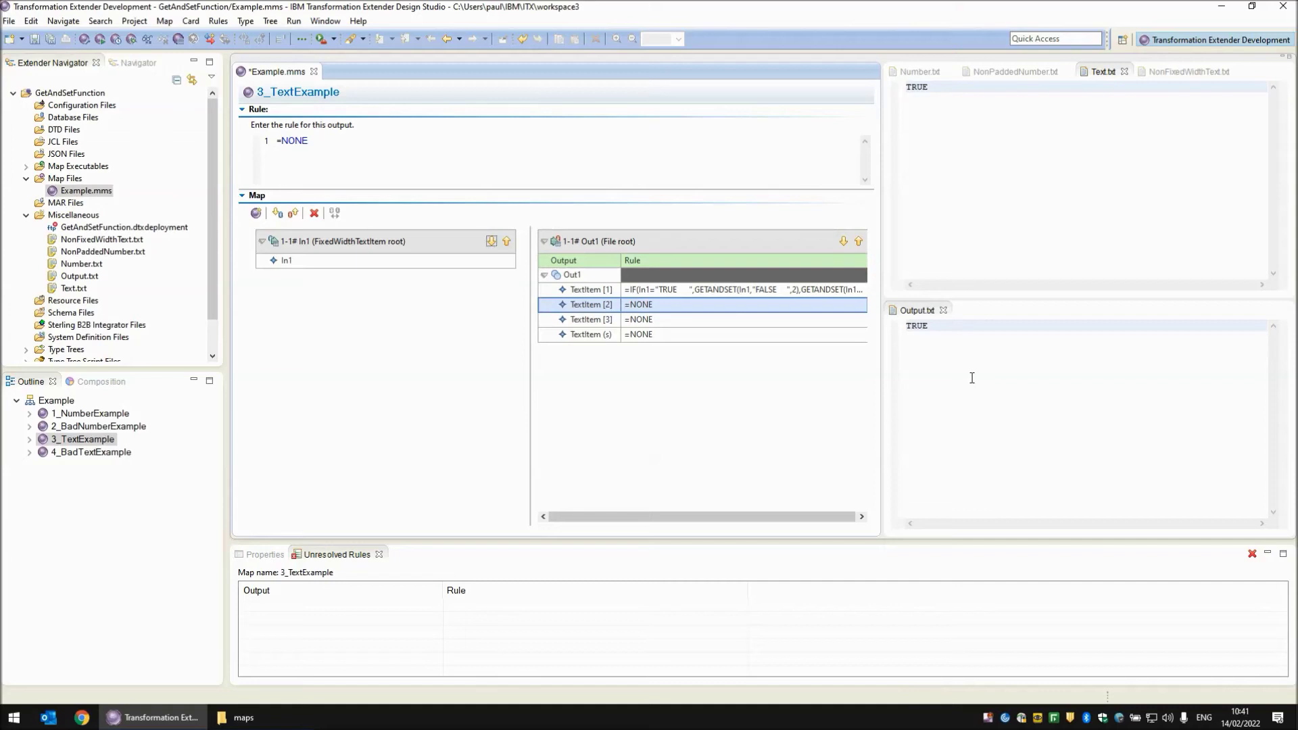
key(Up)
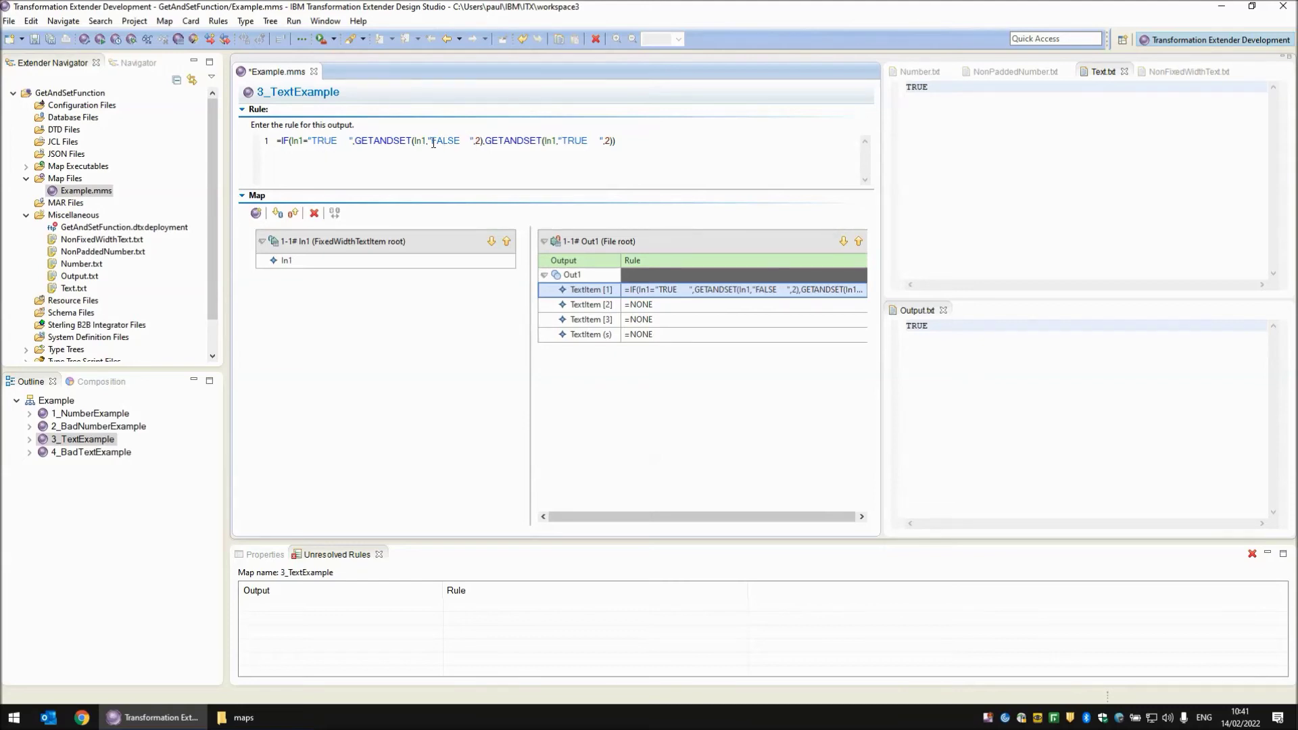
drag(433, 141, 471, 141)
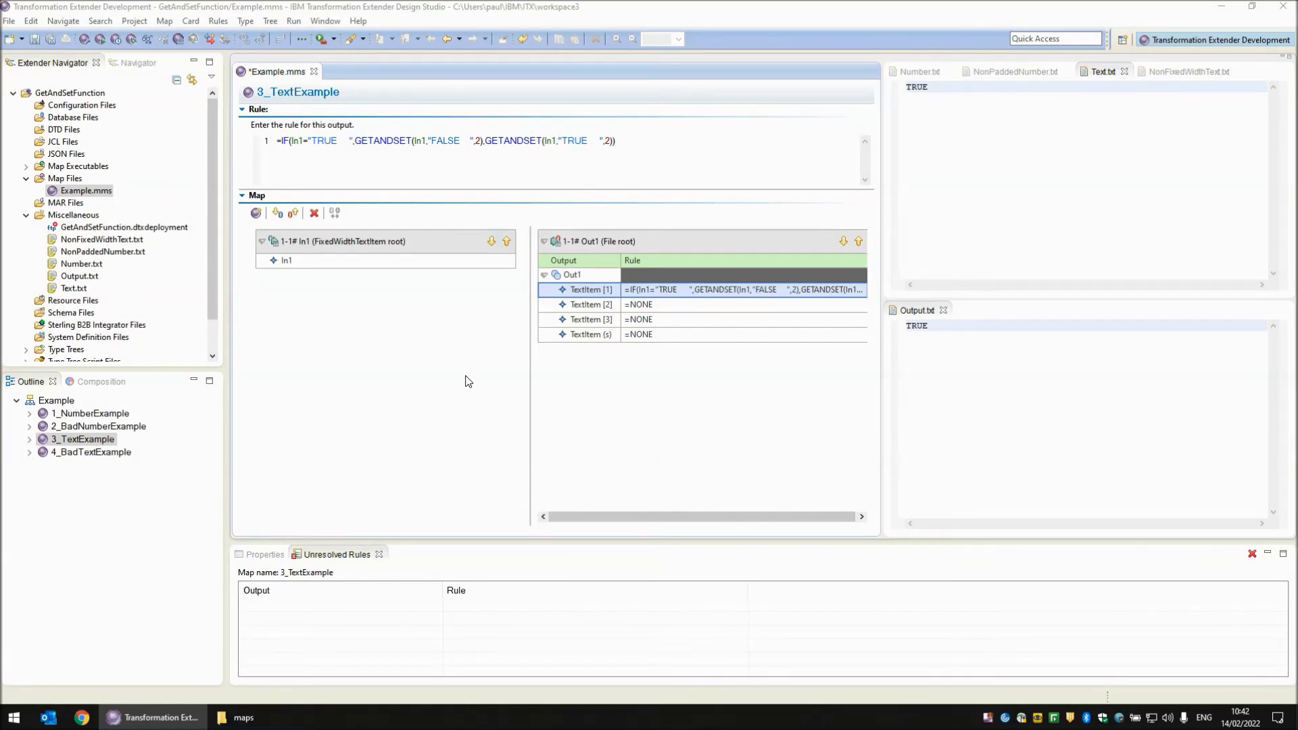
Open 4_BadTextExample and inspect the In1 card's FilePath without changes
click(82, 454)
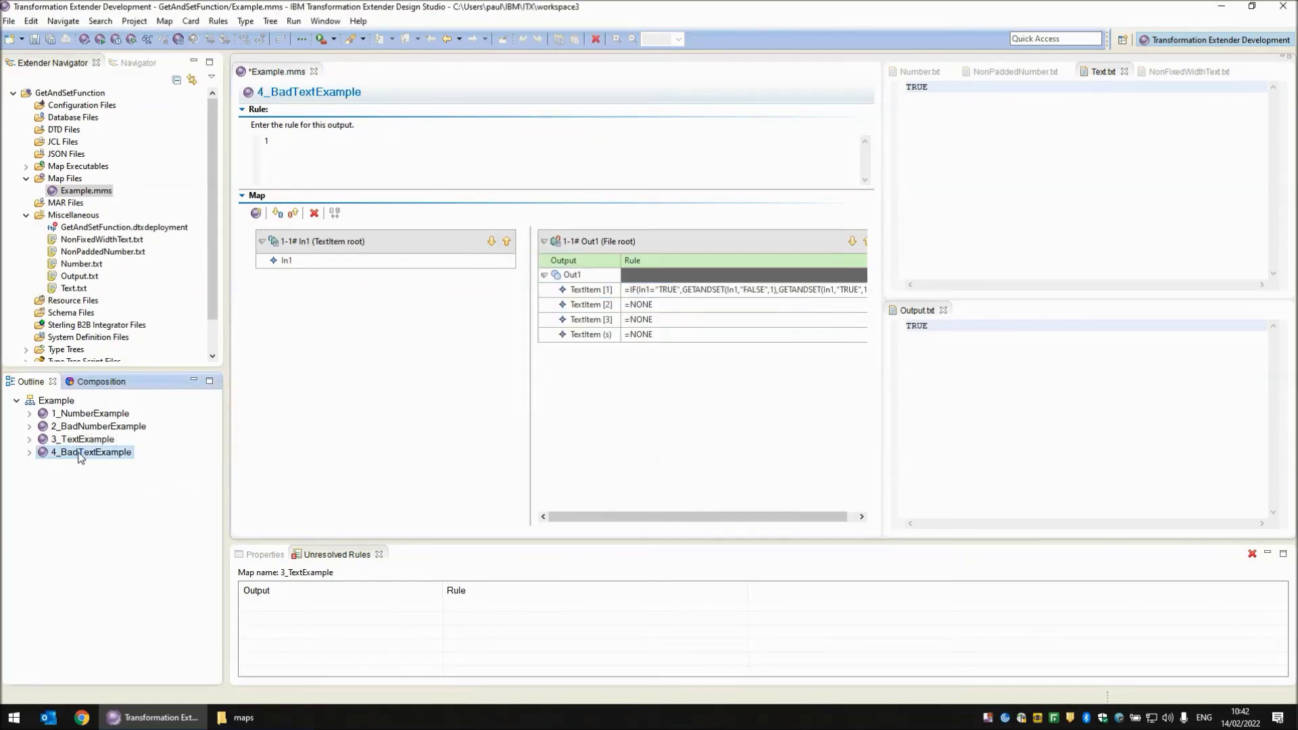
click(339, 242)
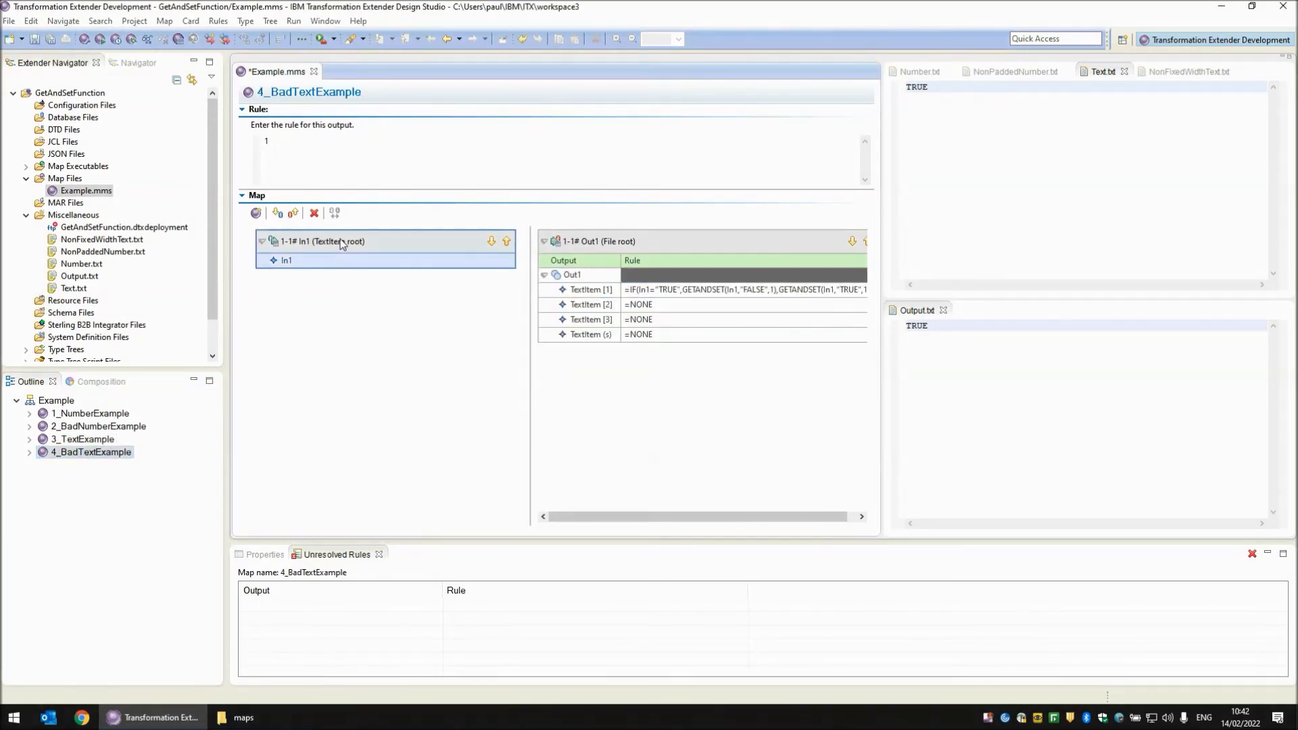
double_click(340, 241)
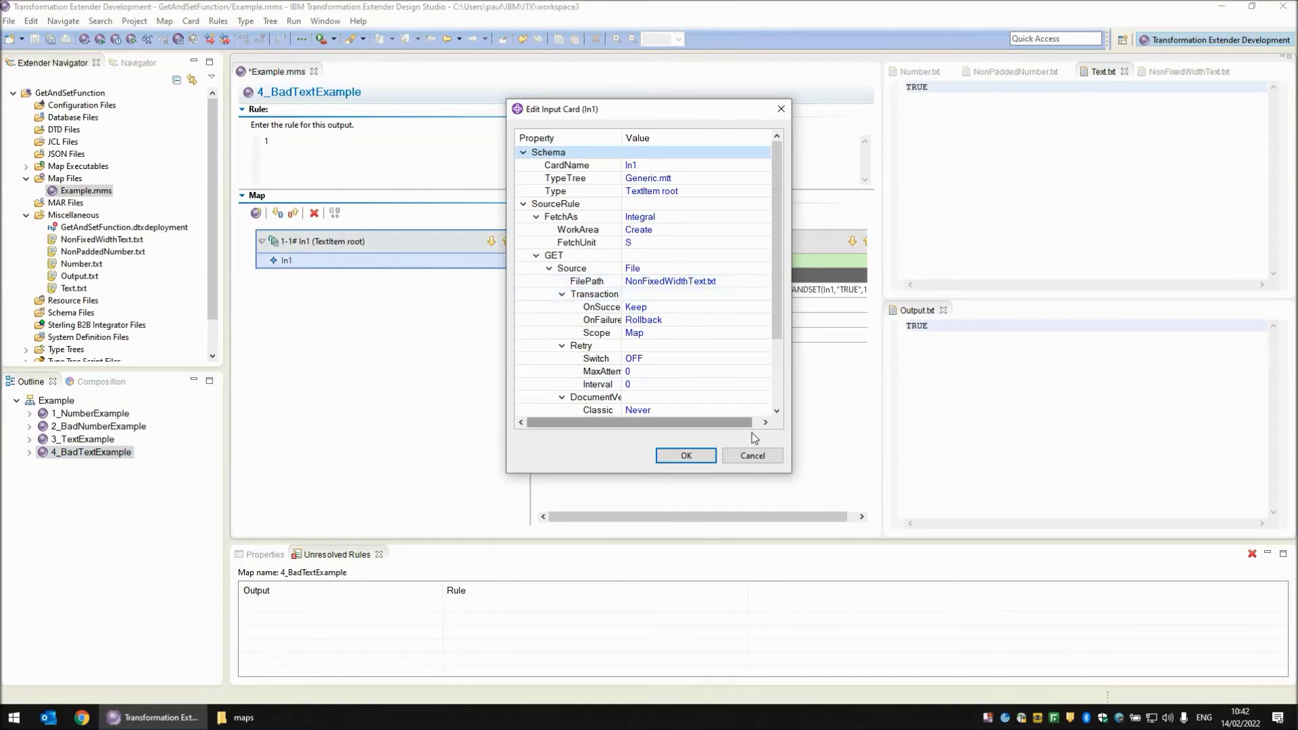
click(750, 455)
double_click(340, 242)
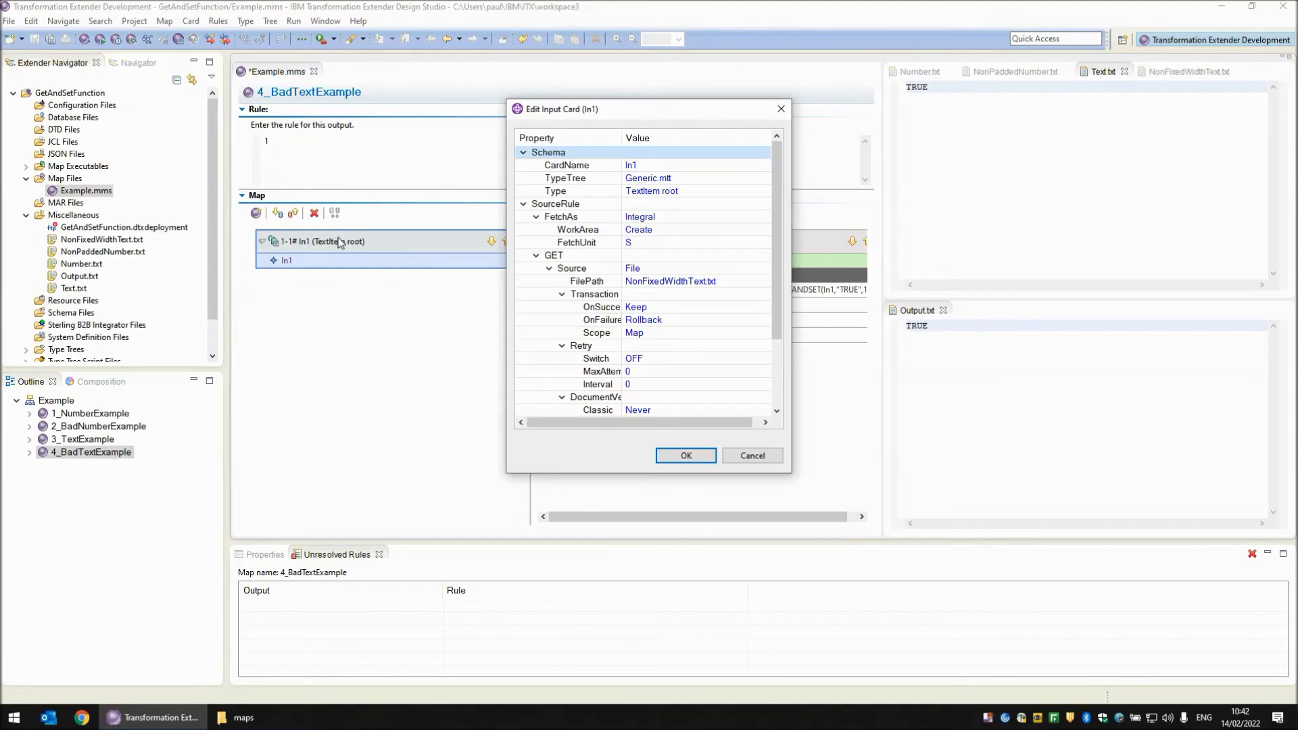
click(756, 455)
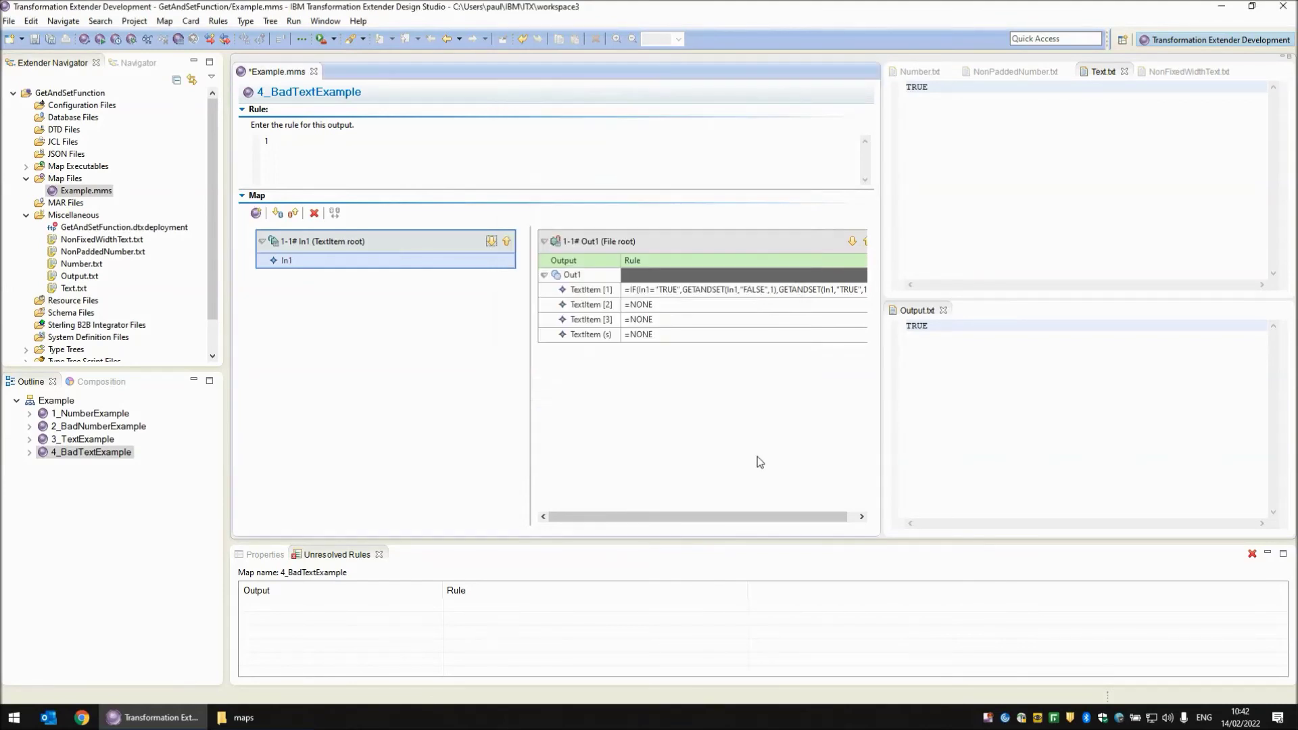
View NonFixedWidthText.txt reading TRUE and TextItem [1]'s unpadded TRUE/FALSE rule
click(1181, 72)
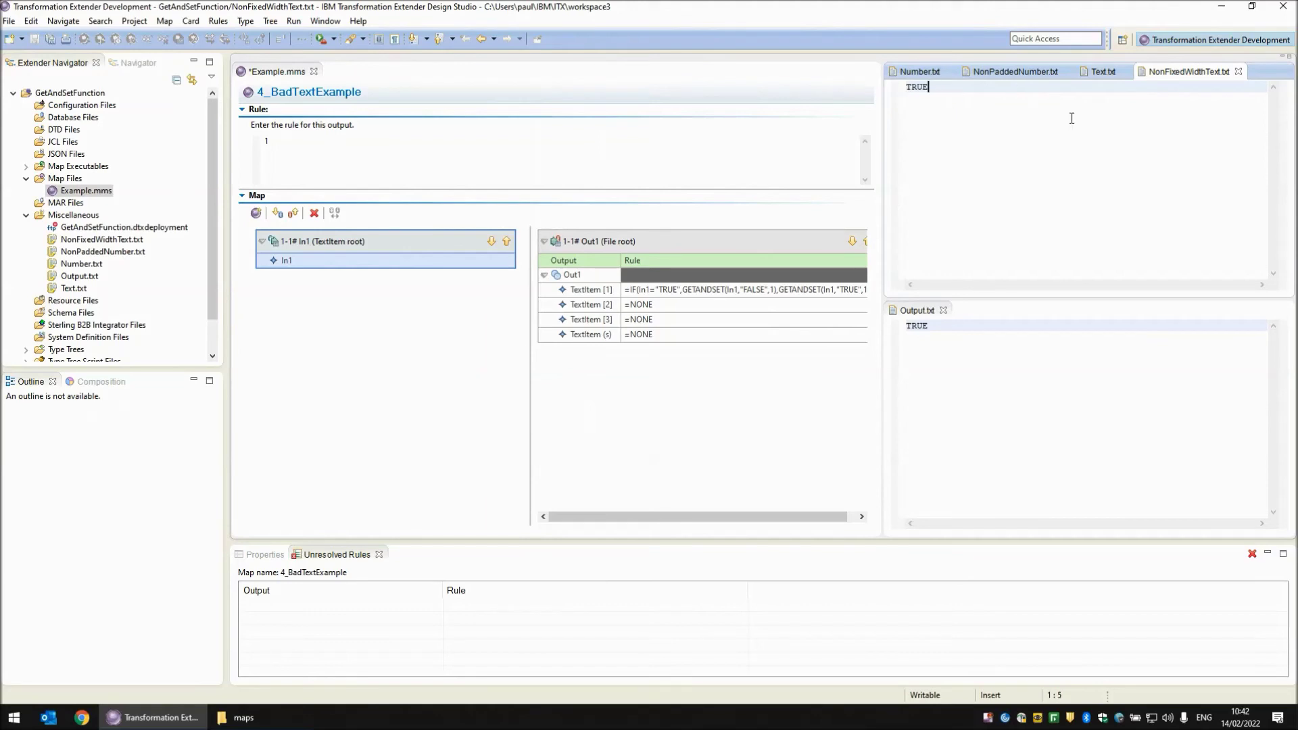
click(663, 293)
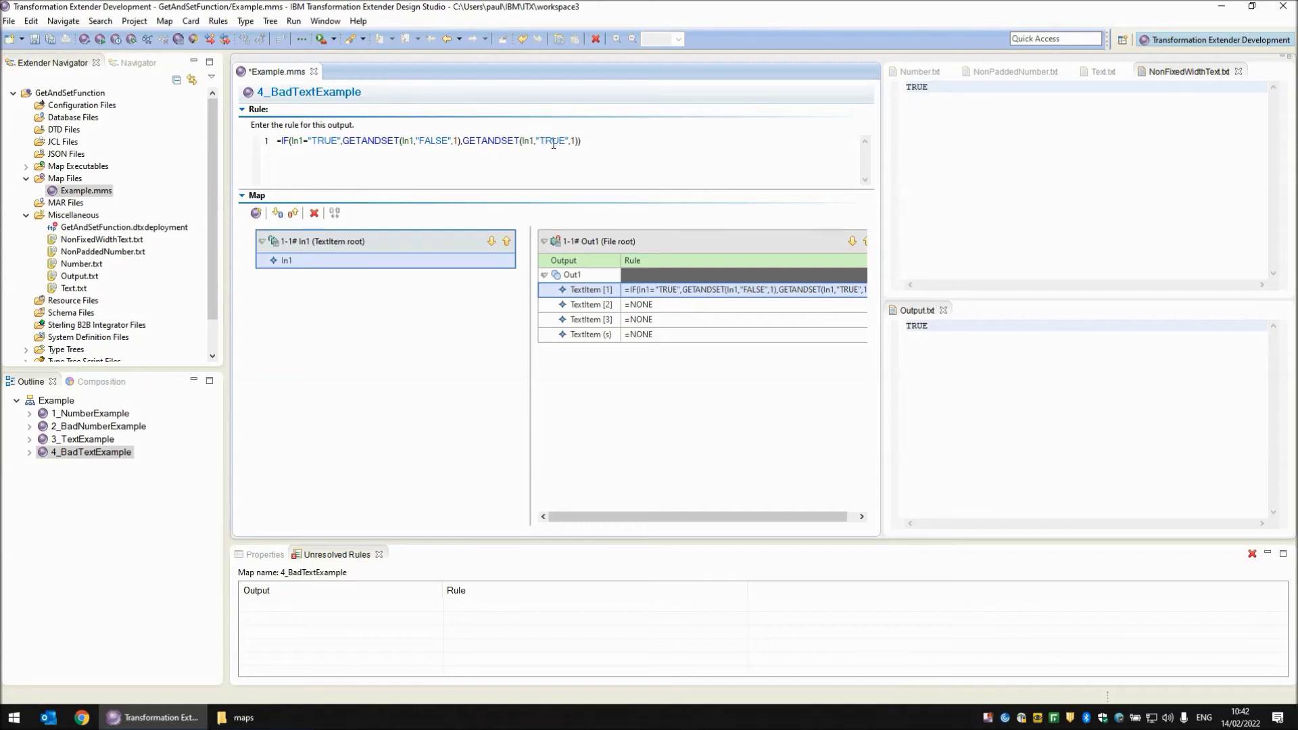
click(456, 141)
click(954, 112)
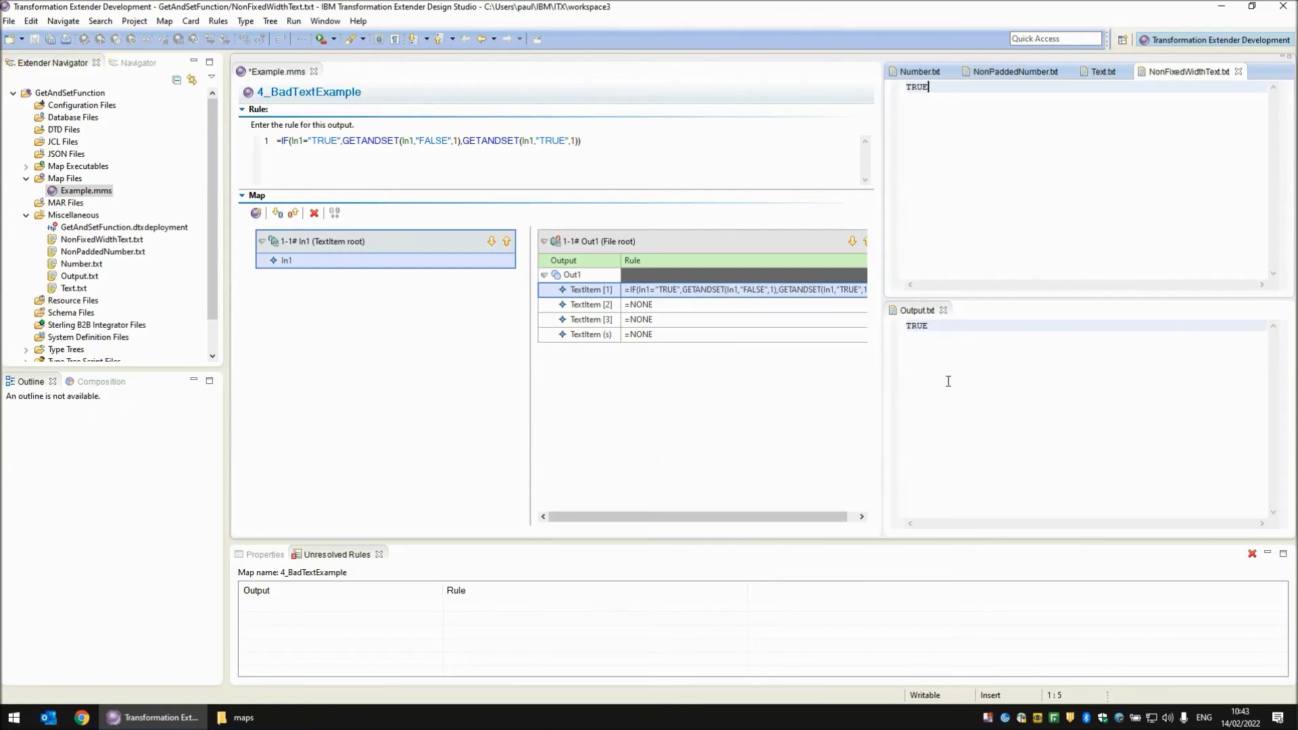
click(447, 358)
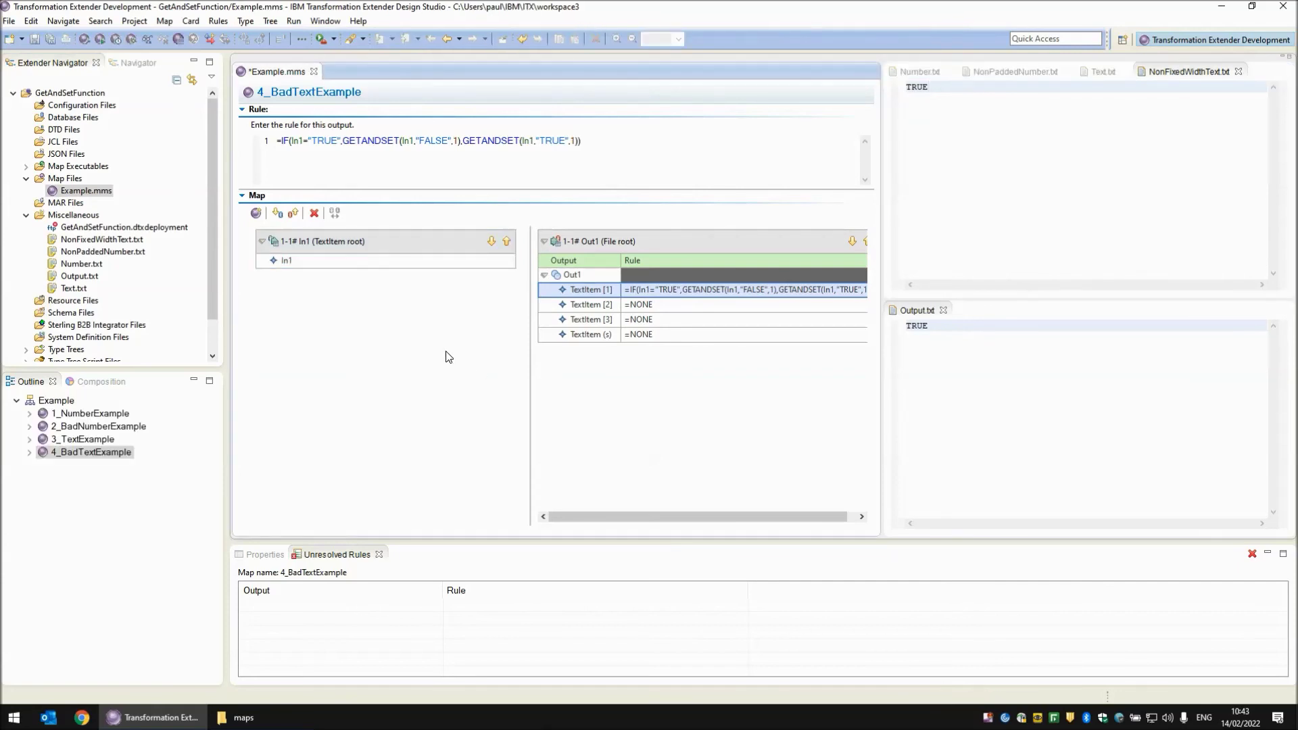
Build and run 4_BadTextExample, then inspect the #### in NonFixedWidthText.txt
key(ctrl+b)
key(ctrl+r)
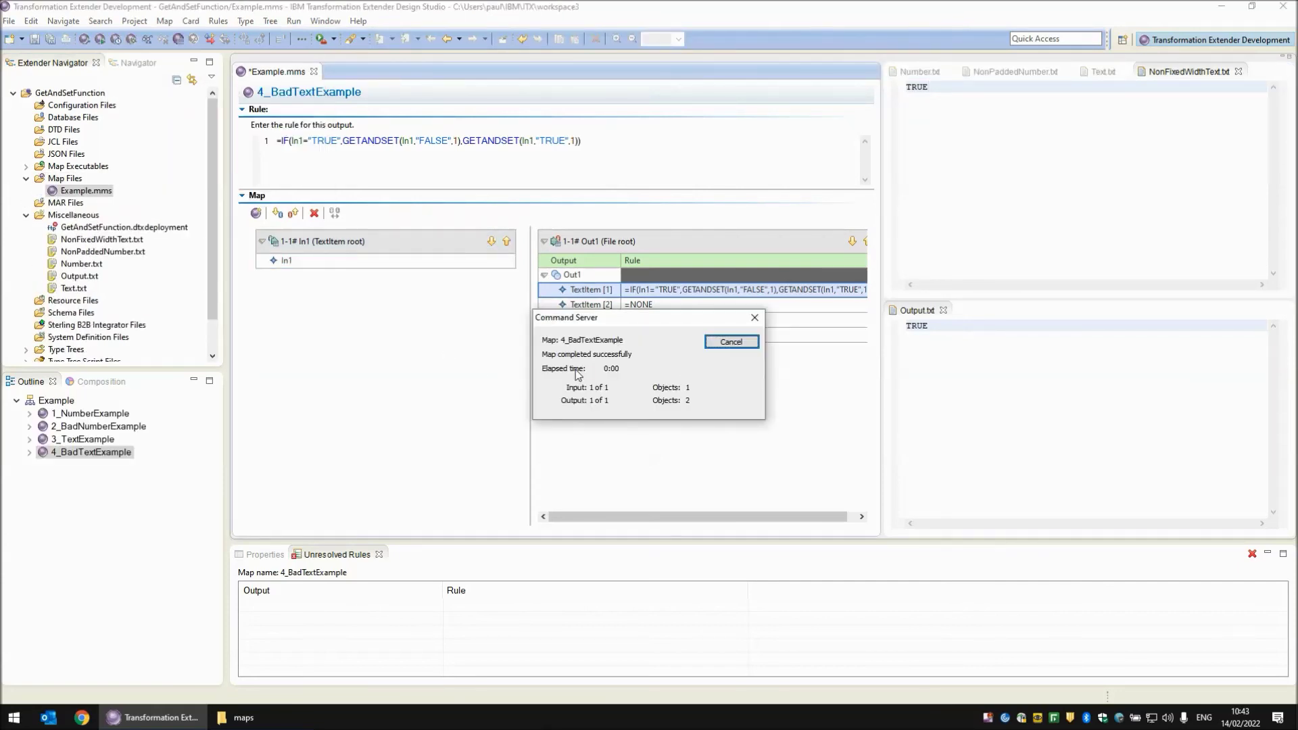
click(733, 347)
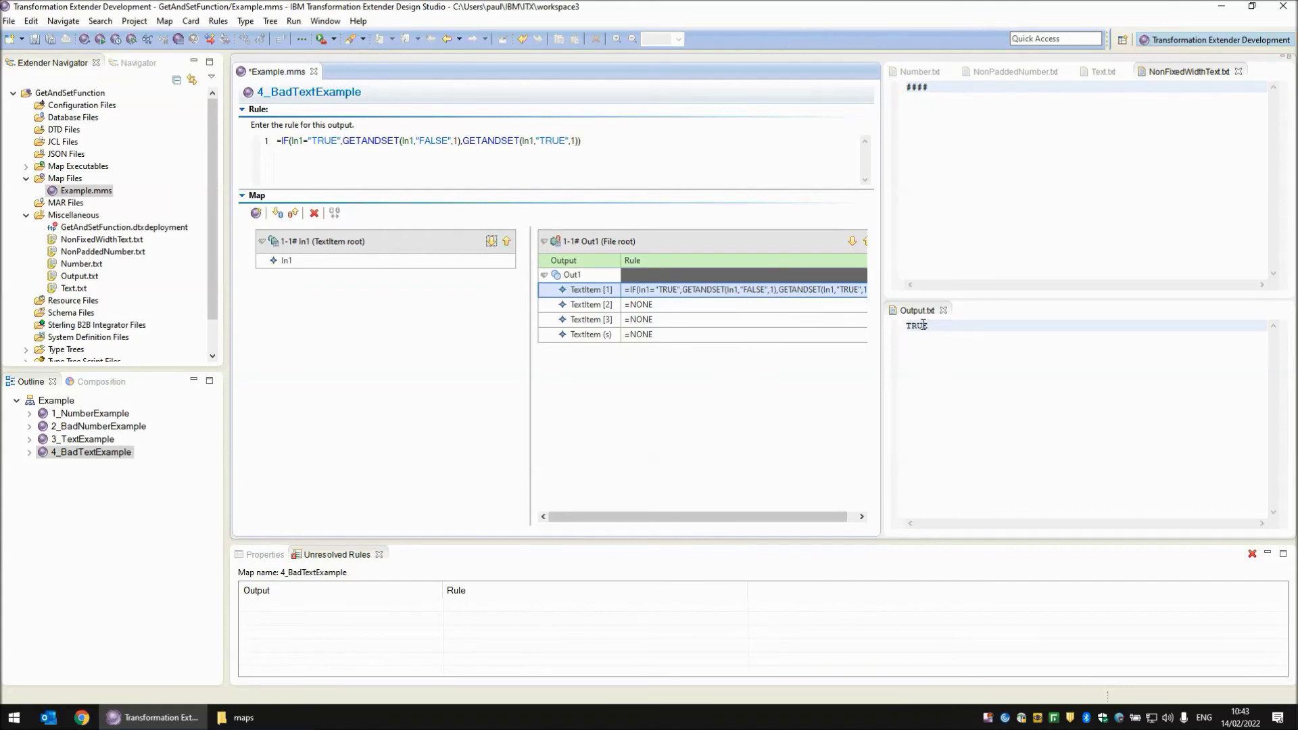
click(940, 92)
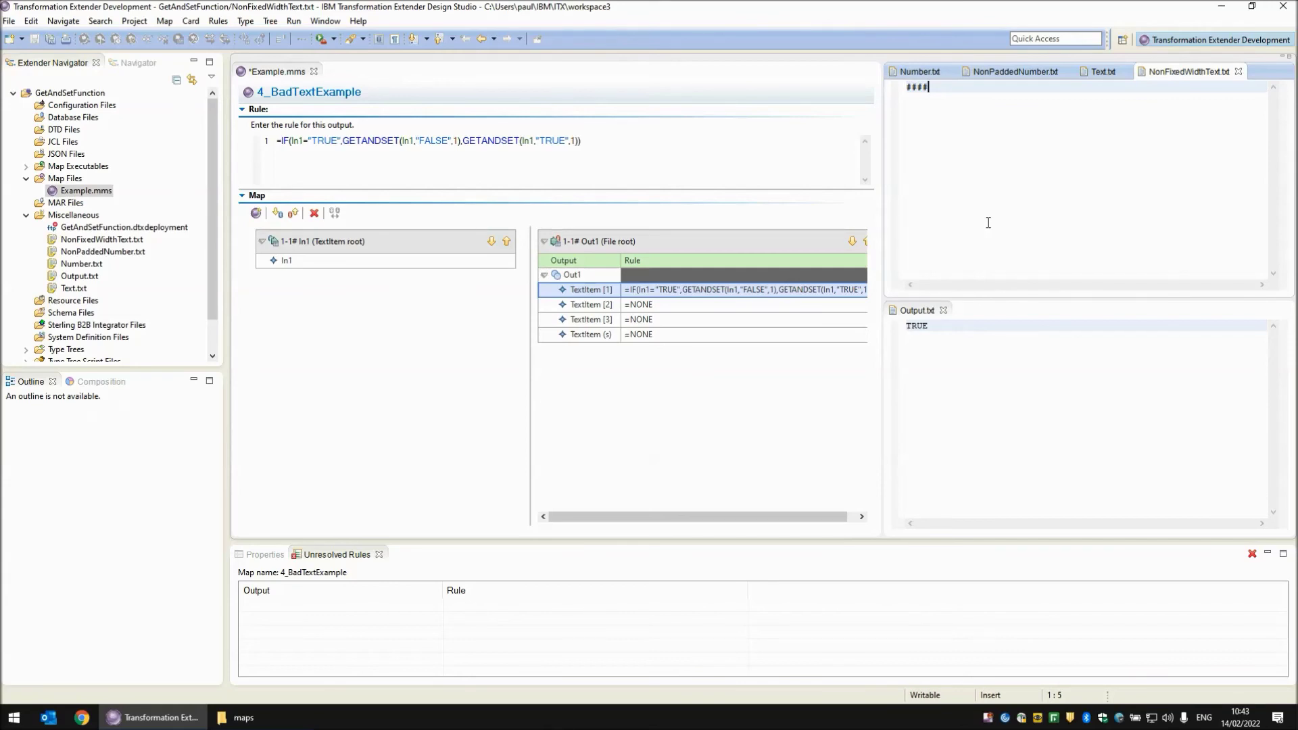
click(377, 377)
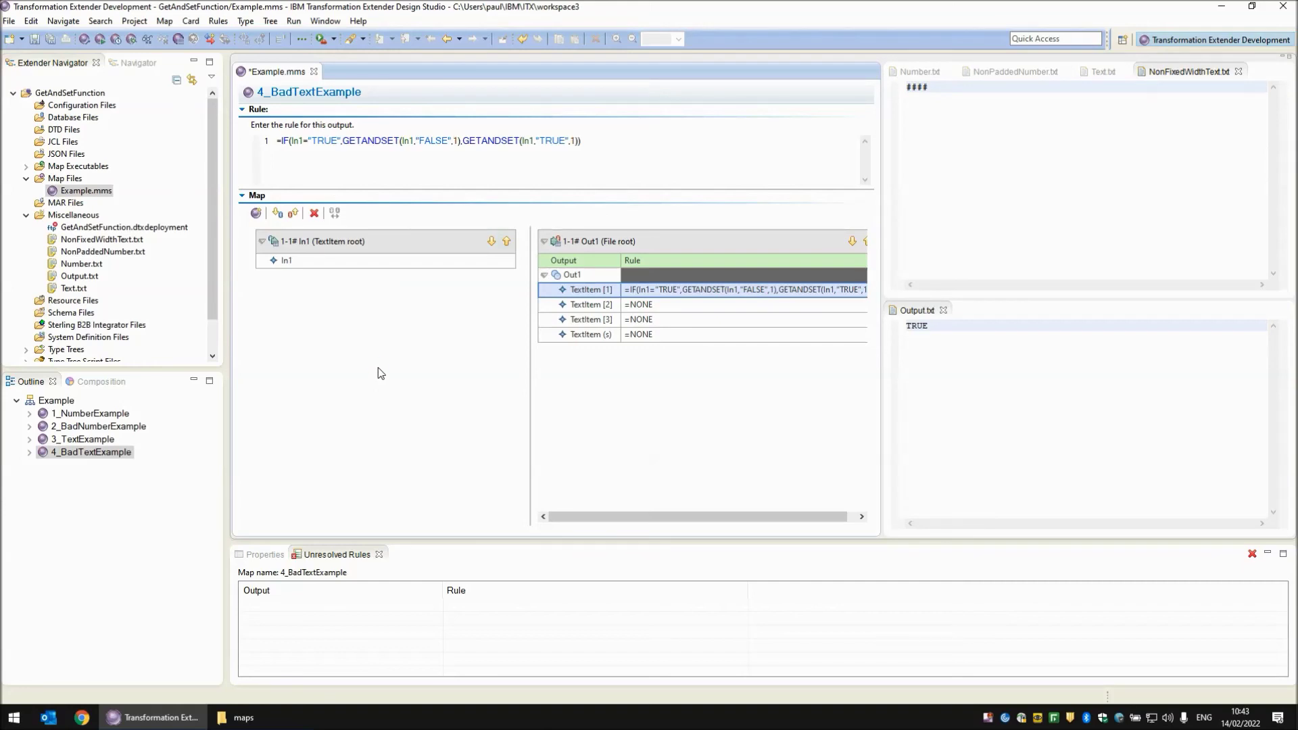
Run the map three more times; Output.txt stays TRUE
key(ctrl+r)
click(740, 342)
key(ctrl+r)
key(ctrl+r)
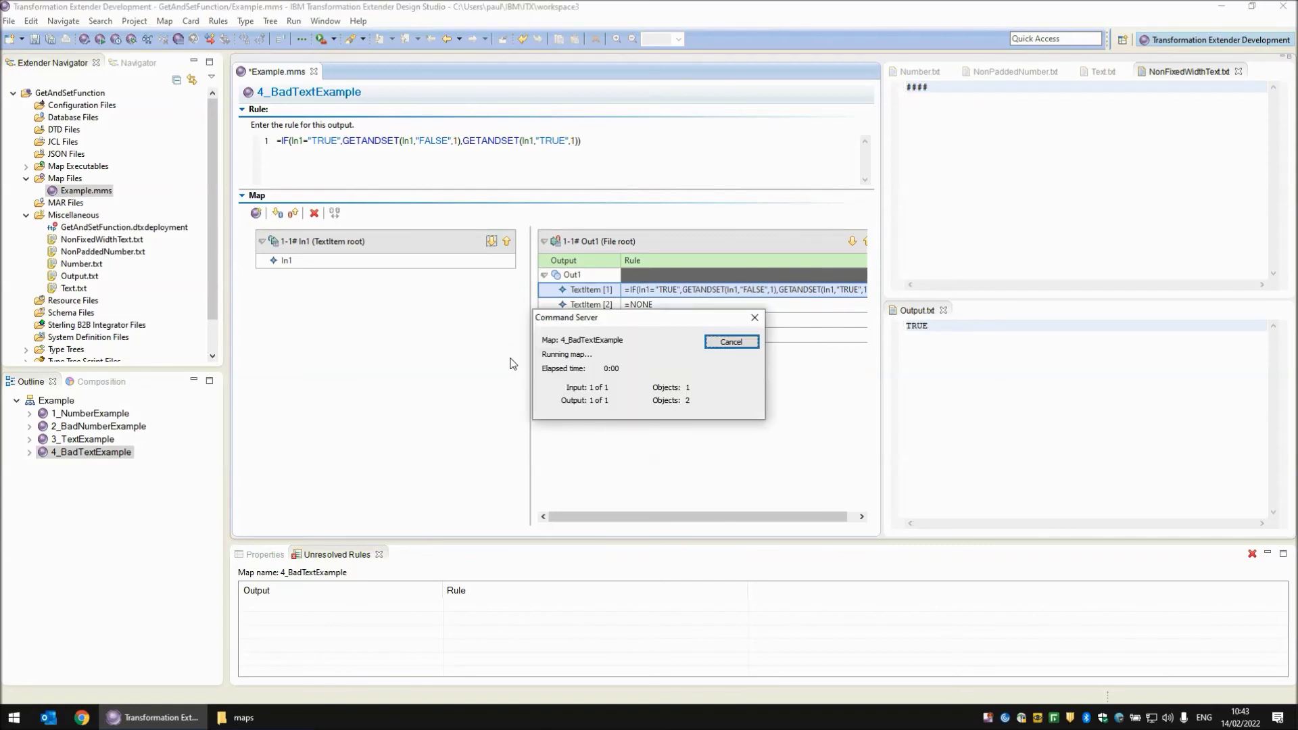
key(ctrl+r)
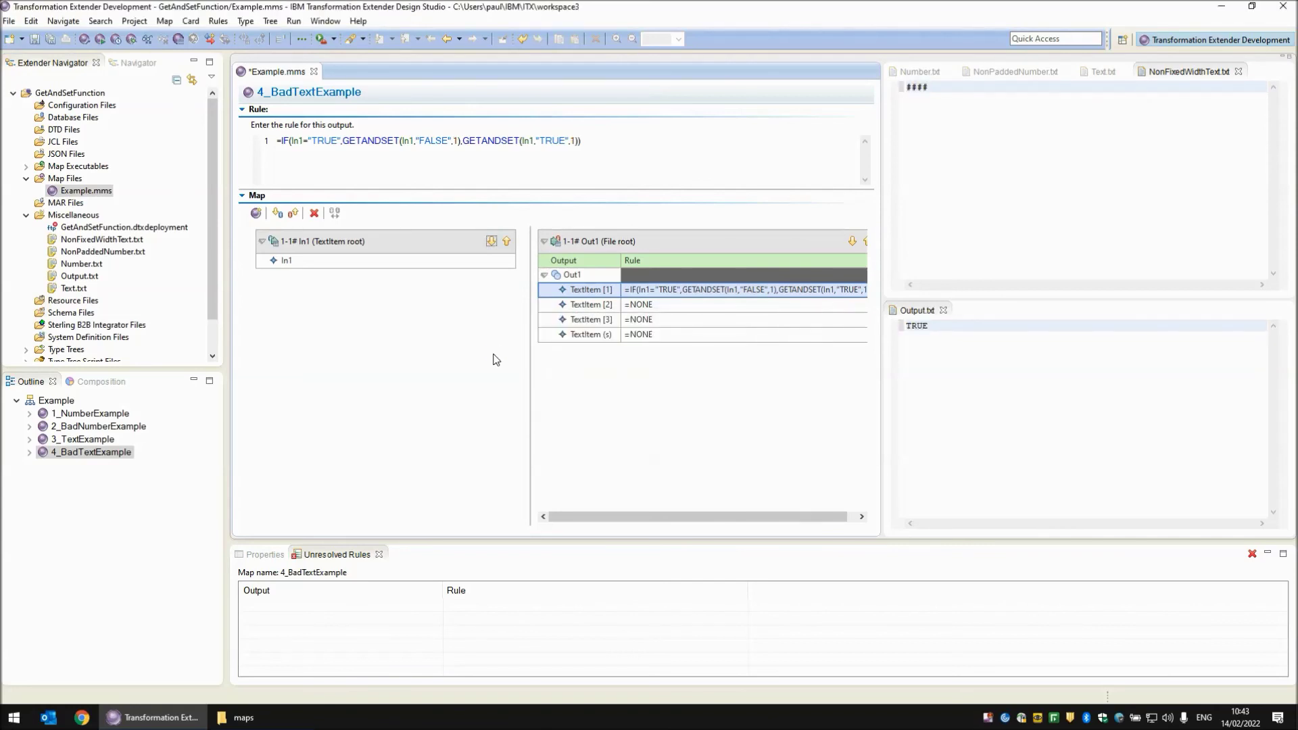